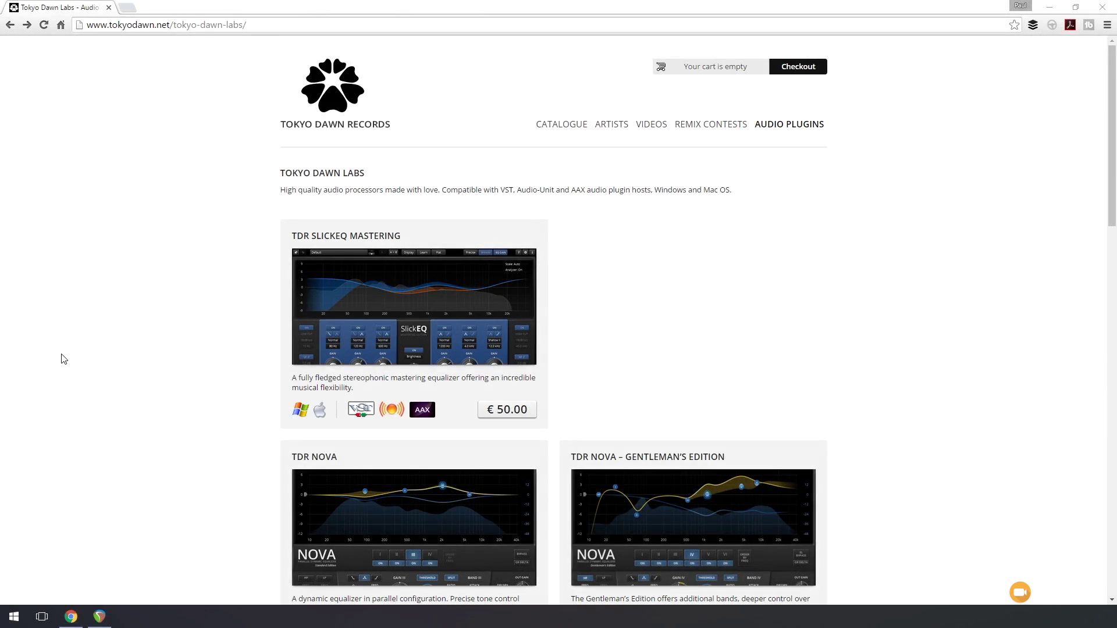
Step: Scroll through the Tokyo Dawn Labs catalogue and open the TDR Nova product page
scroll(117, 407, down, 3)
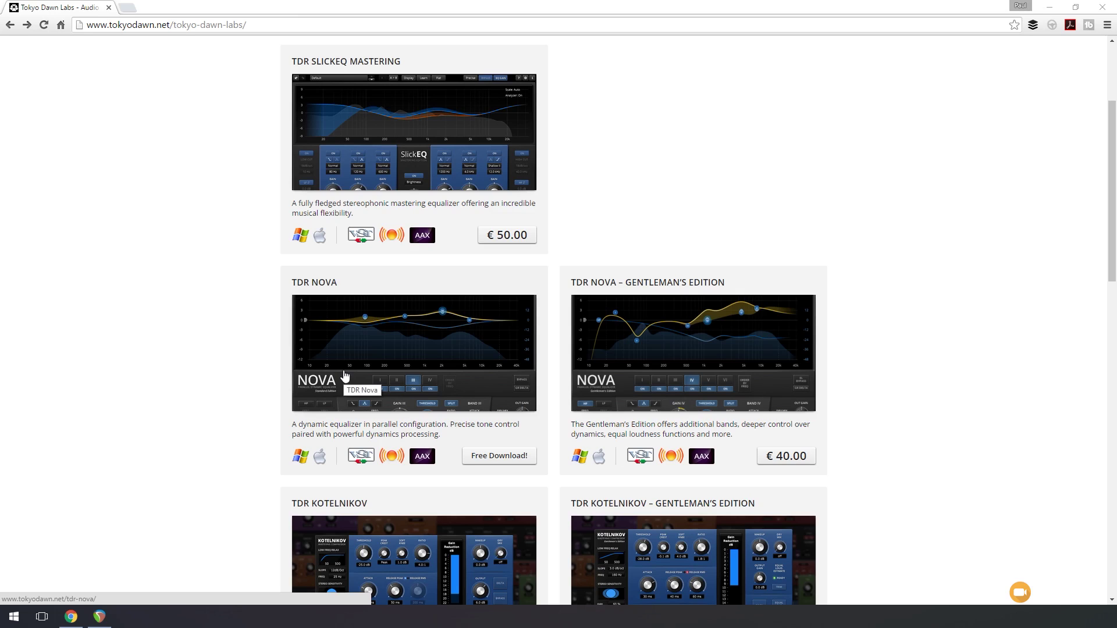
scroll(209, 402, down, 3)
scroll(211, 404, down, 3)
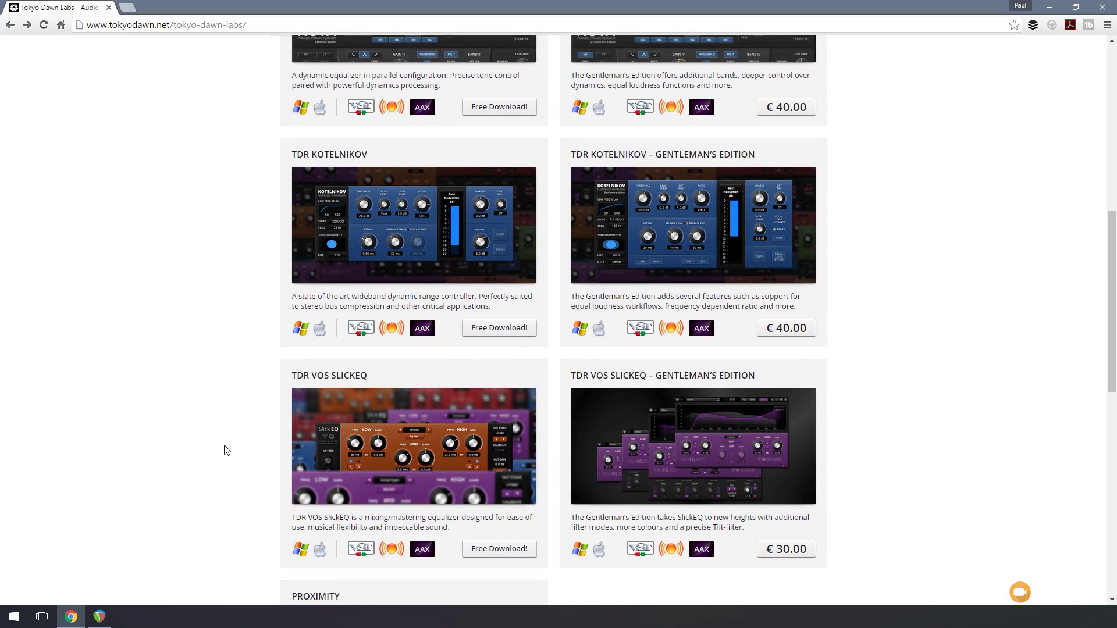
scroll(219, 451, down, 3)
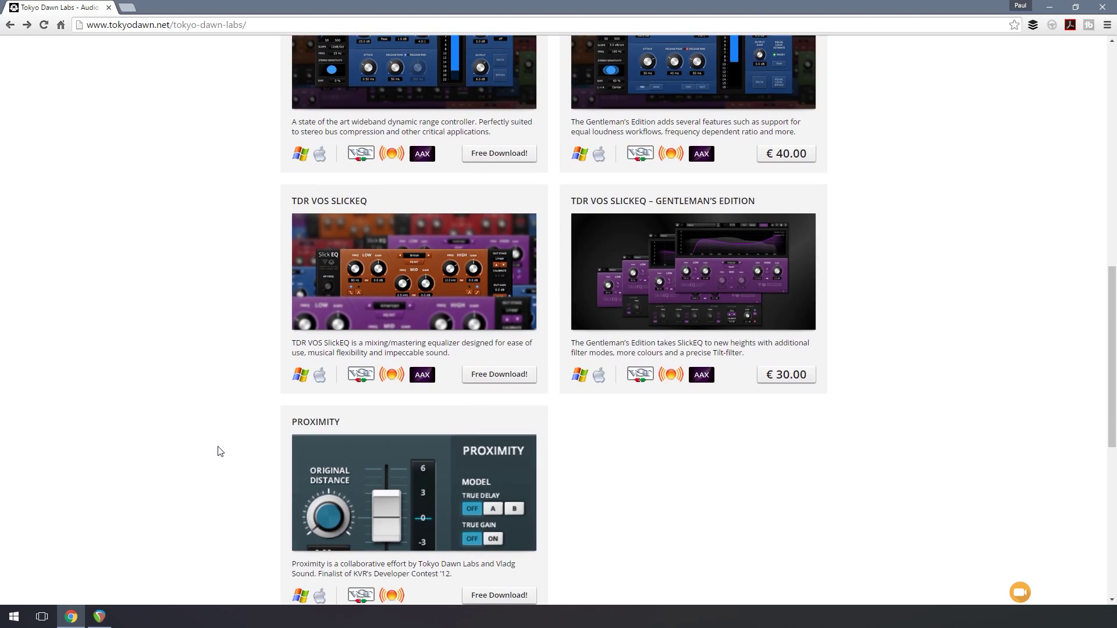
scroll(220, 452, up, 7)
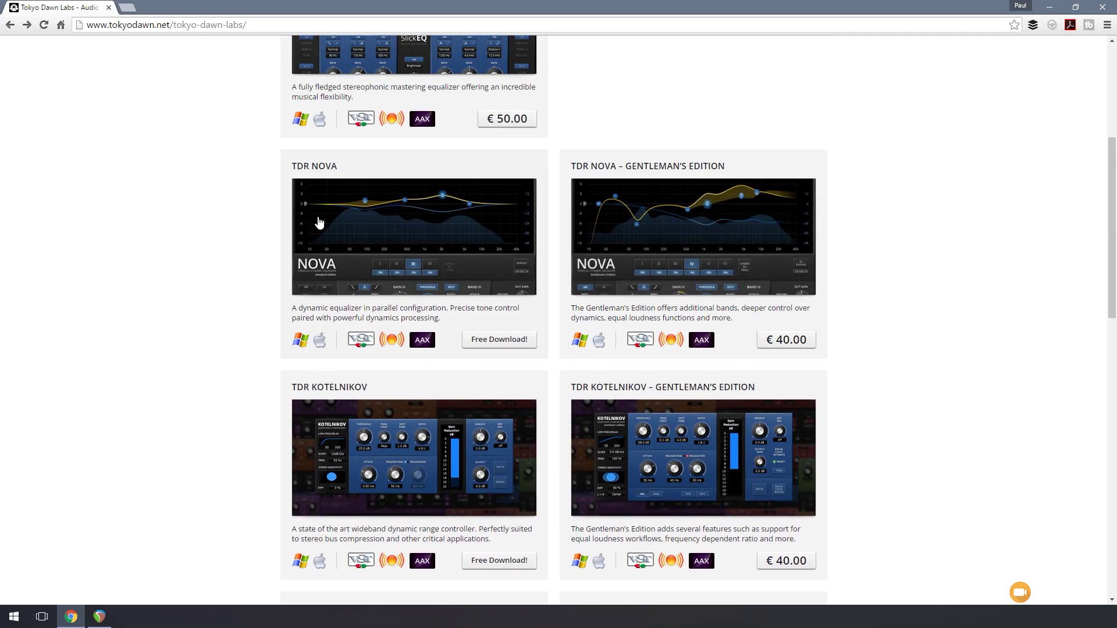
click(447, 238)
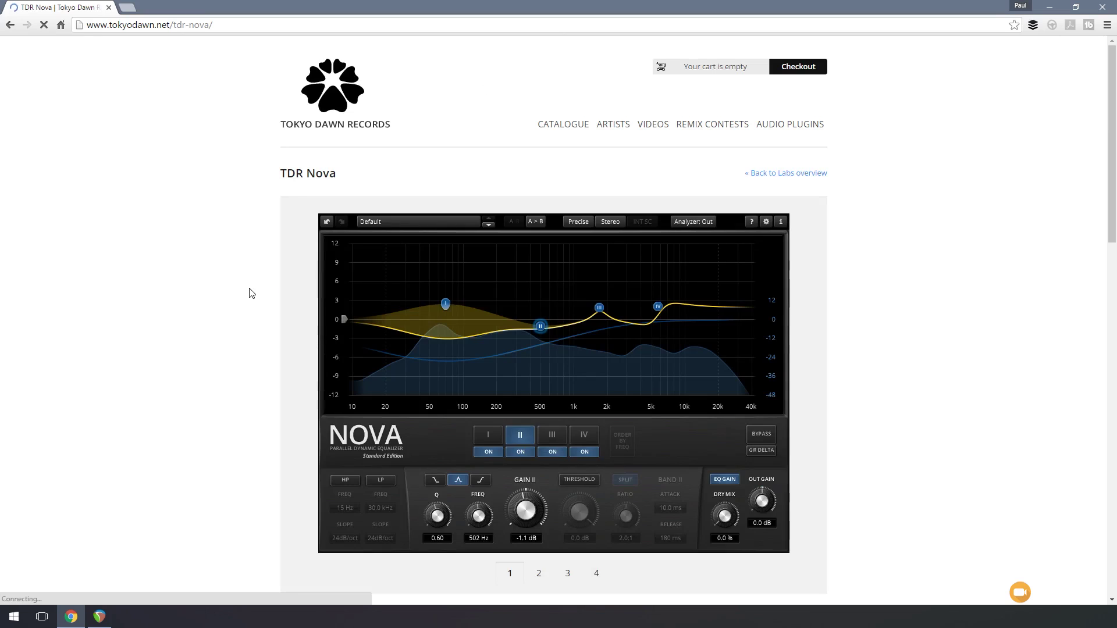
scroll(193, 311, down, 3)
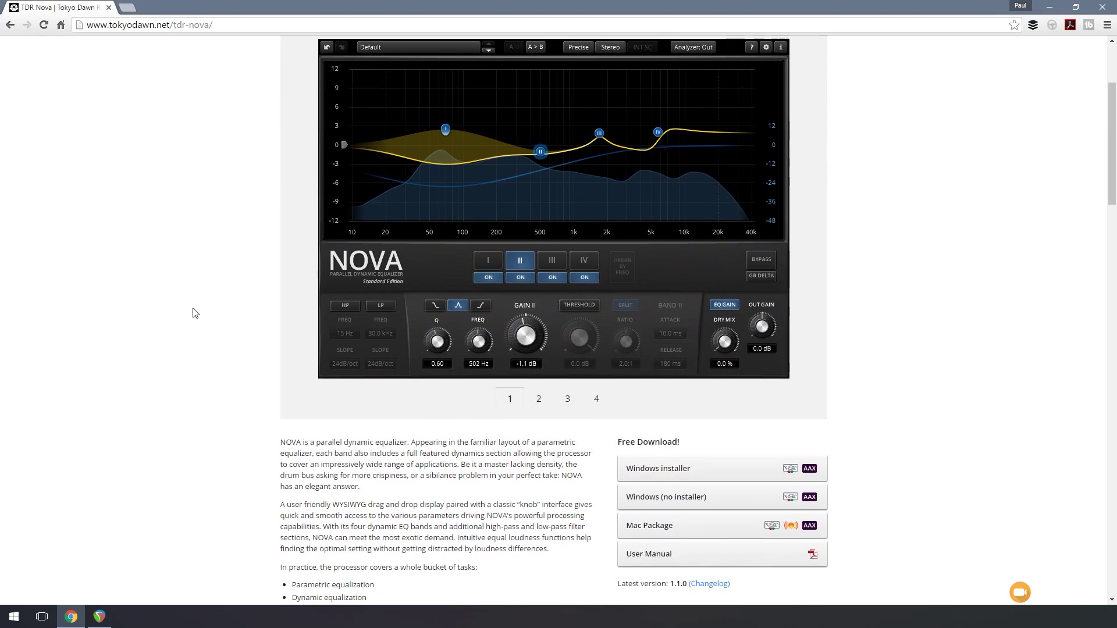
scroll(195, 313, down, 3)
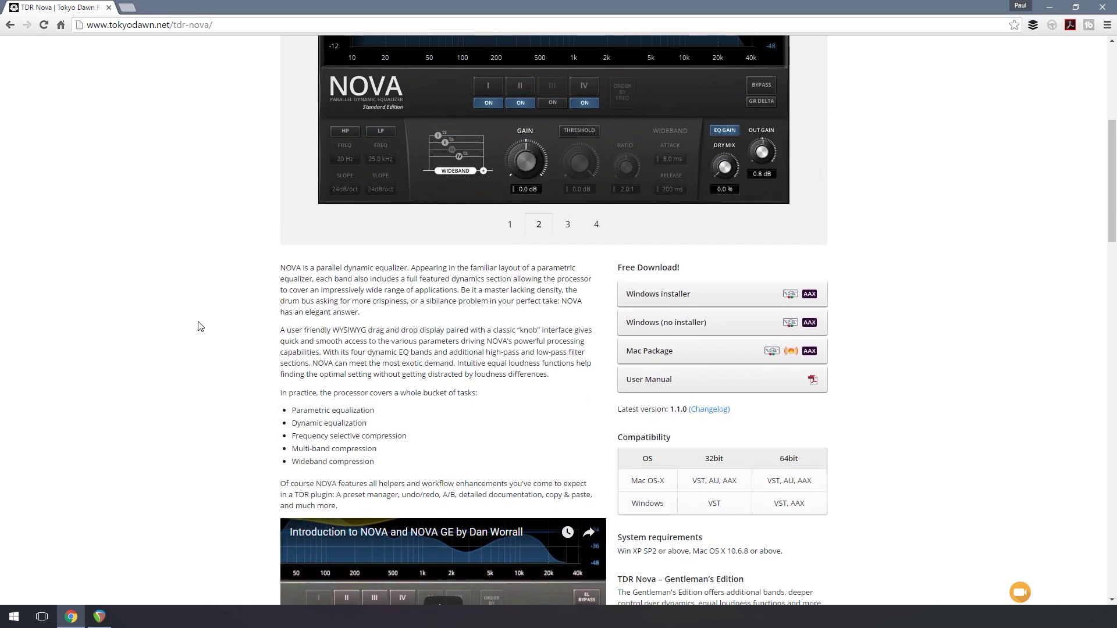
scroll(198, 326, down, 4)
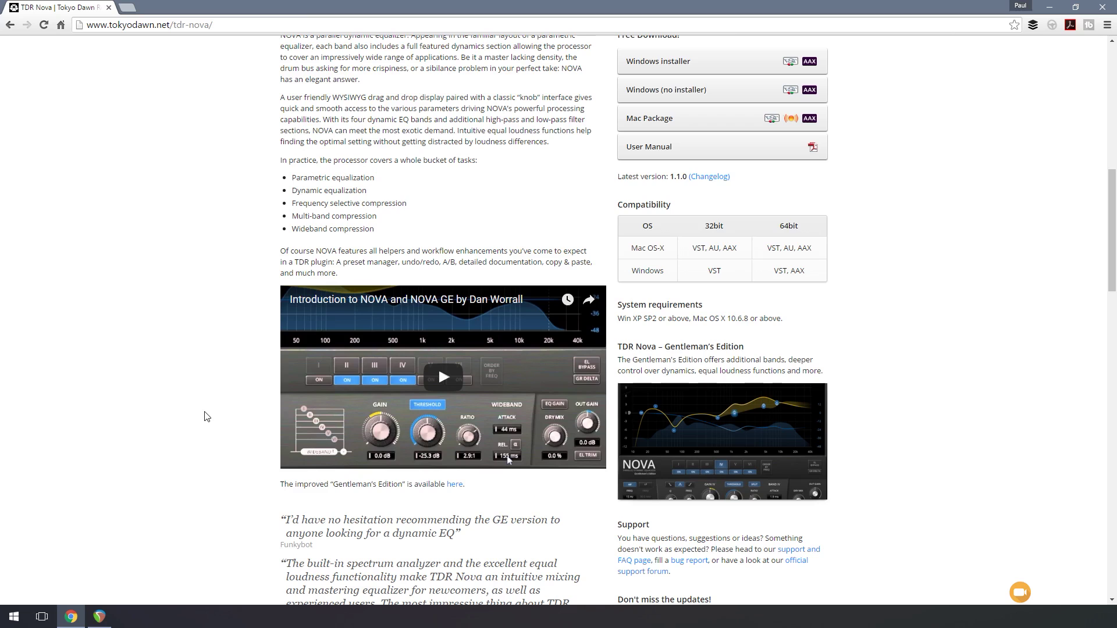
scroll(205, 417, down, 4)
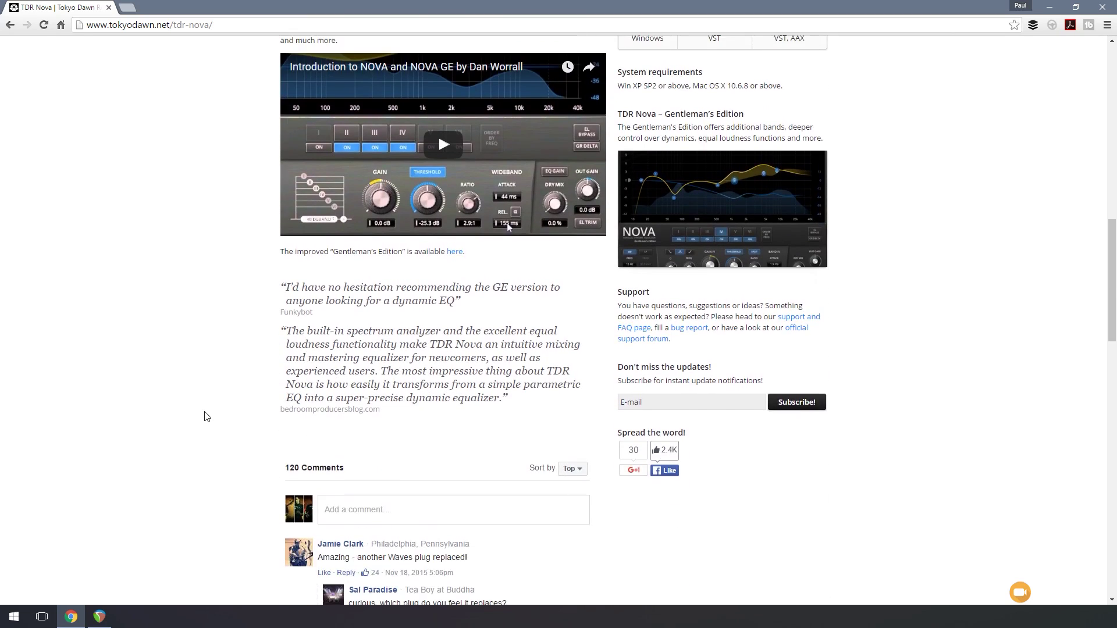
scroll(205, 416, up, 2)
scroll(205, 416, up, 4)
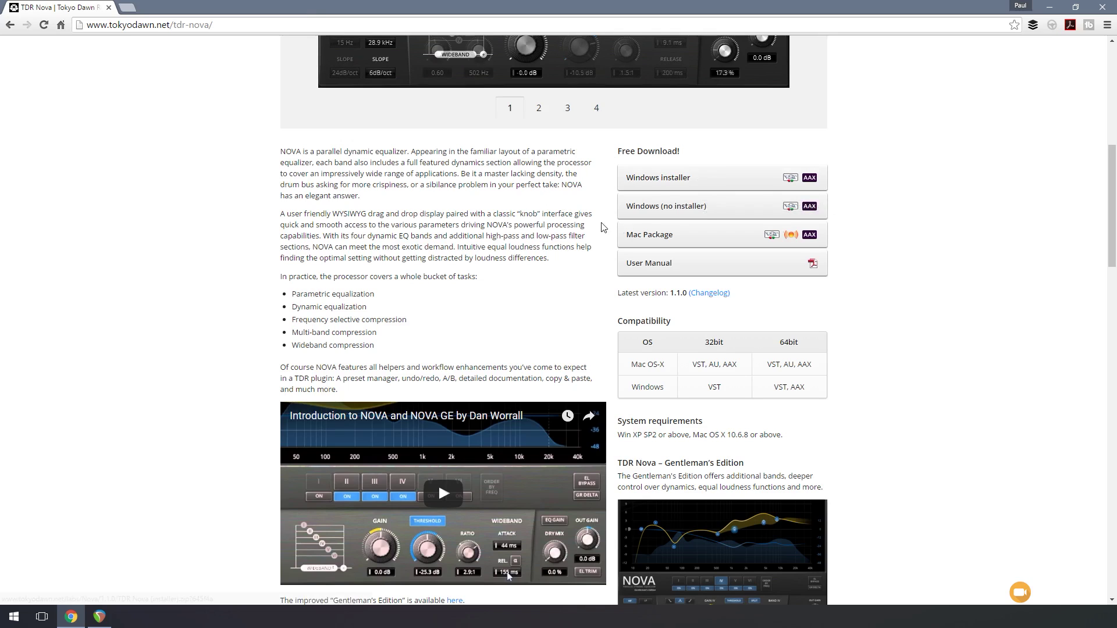
Step: Download the Windows (no installer) TDR Nova zip after accepting the licence, and open it in WinRAR
click(685, 211)
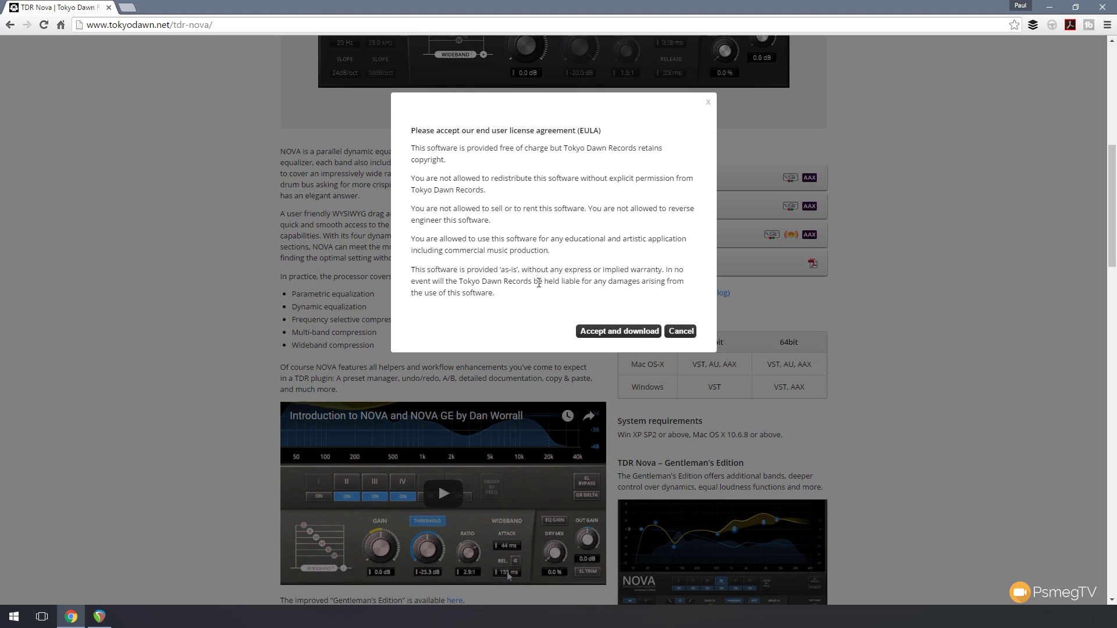
click(623, 332)
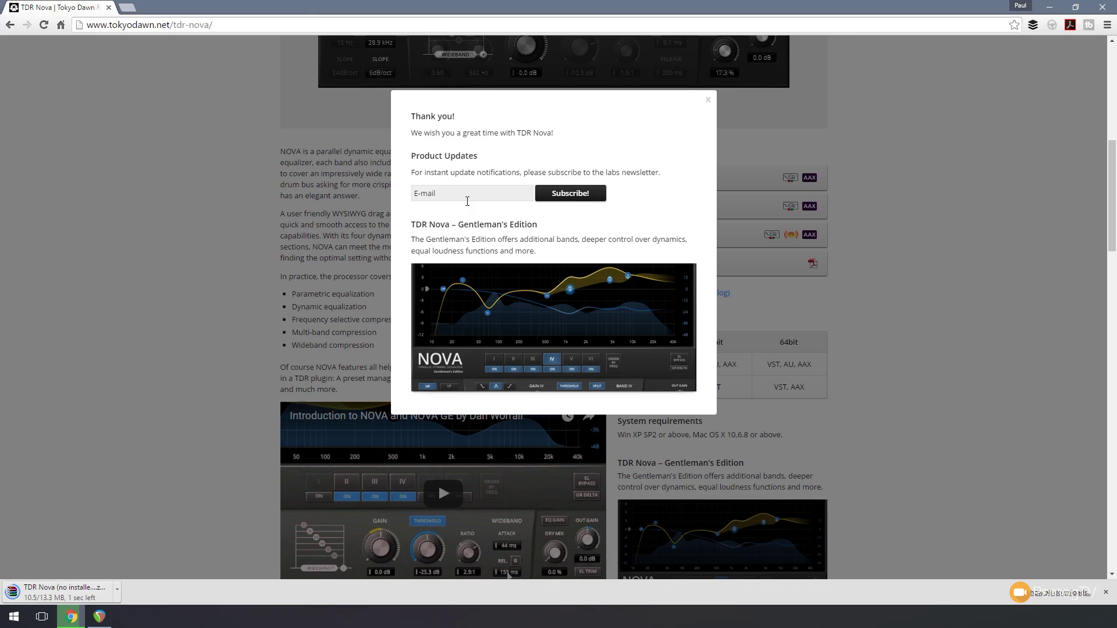
click(707, 102)
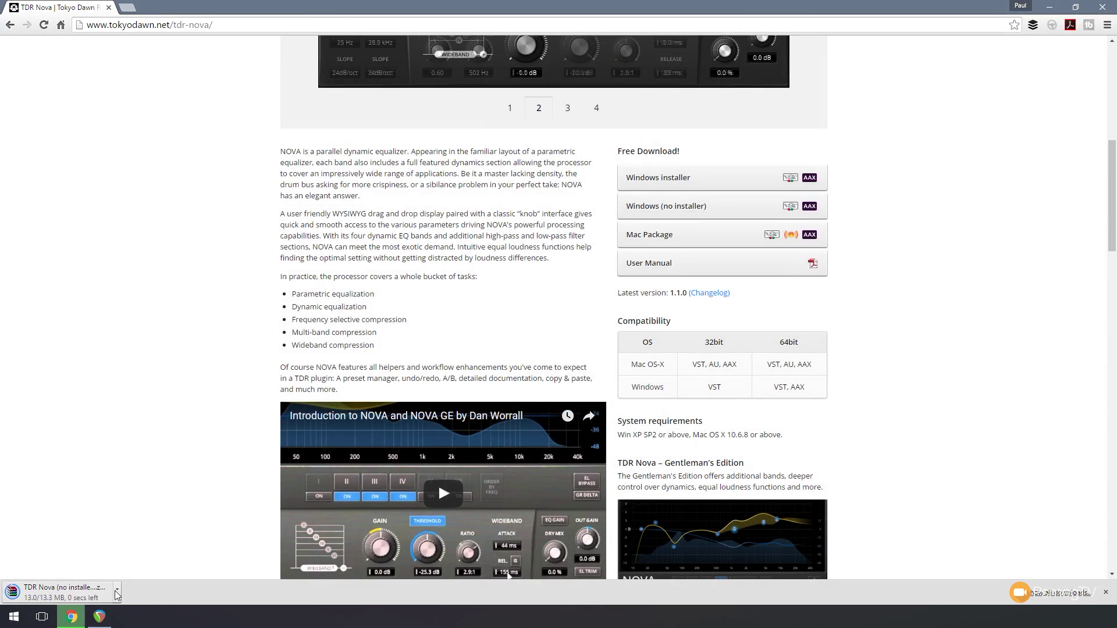
click(64, 593)
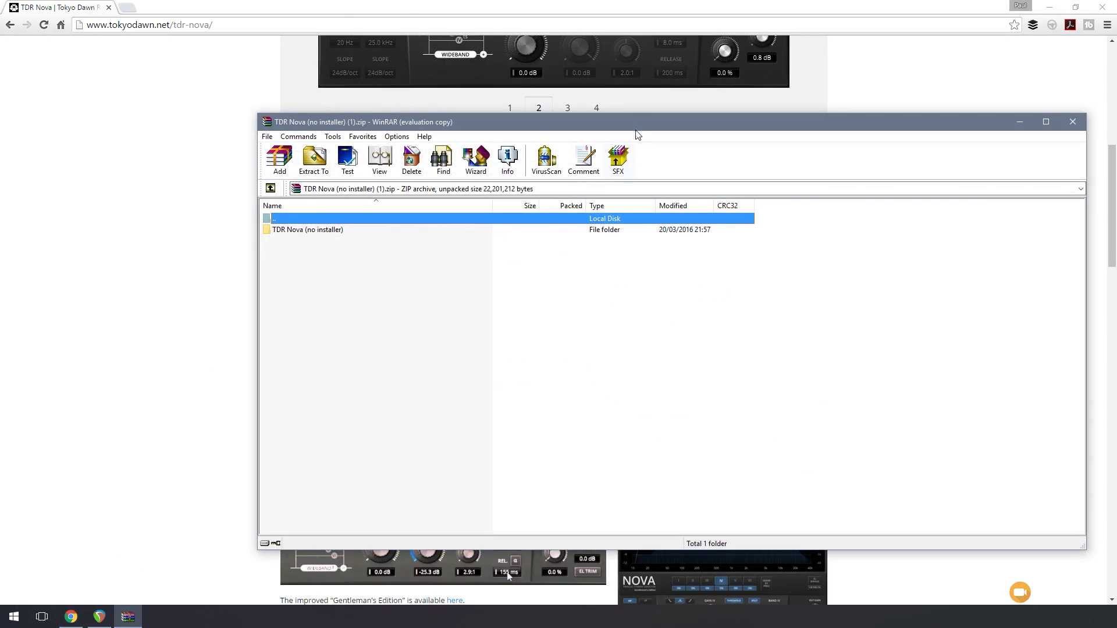
Step: Browse the archive to TDR Nova (no installer) > VST2 > x64
drag(636, 130, 540, 98)
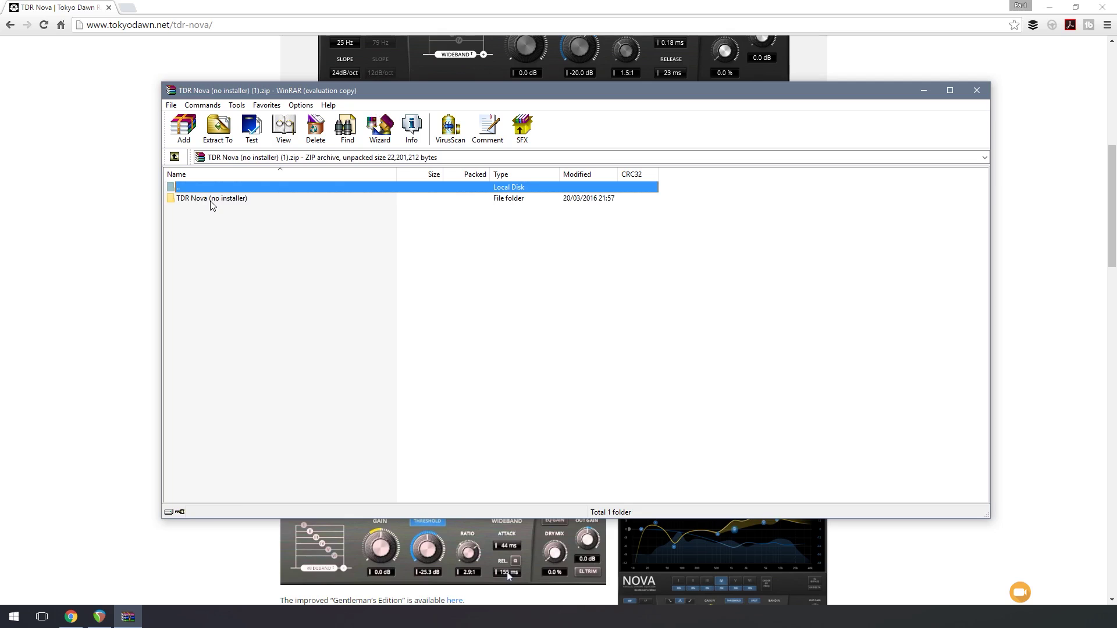
double_click(211, 202)
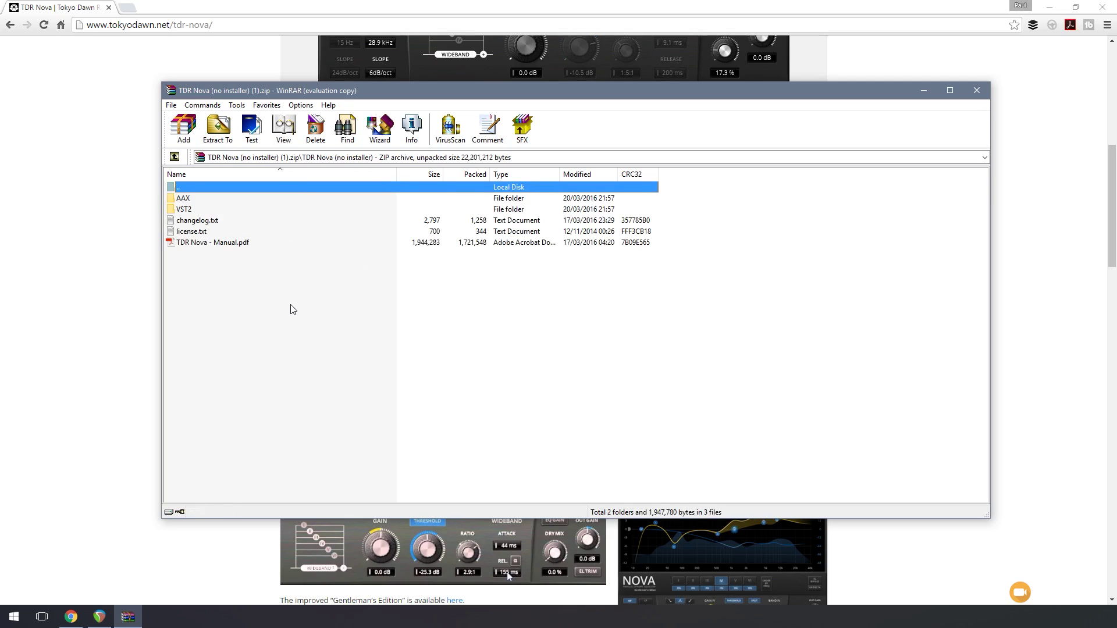
double_click(180, 211)
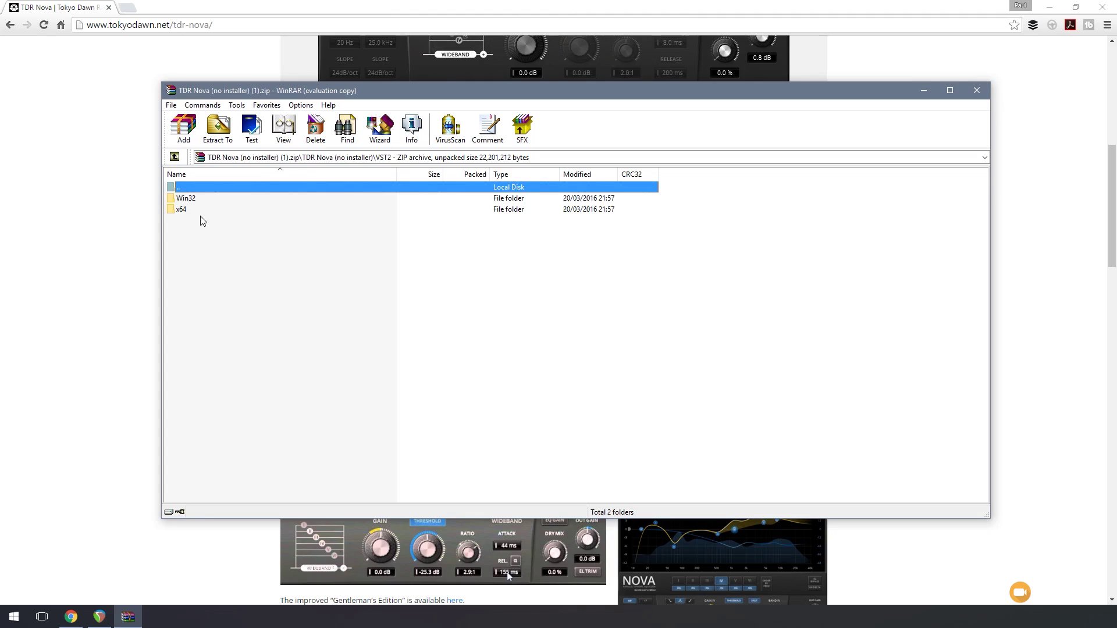
double_click(172, 211)
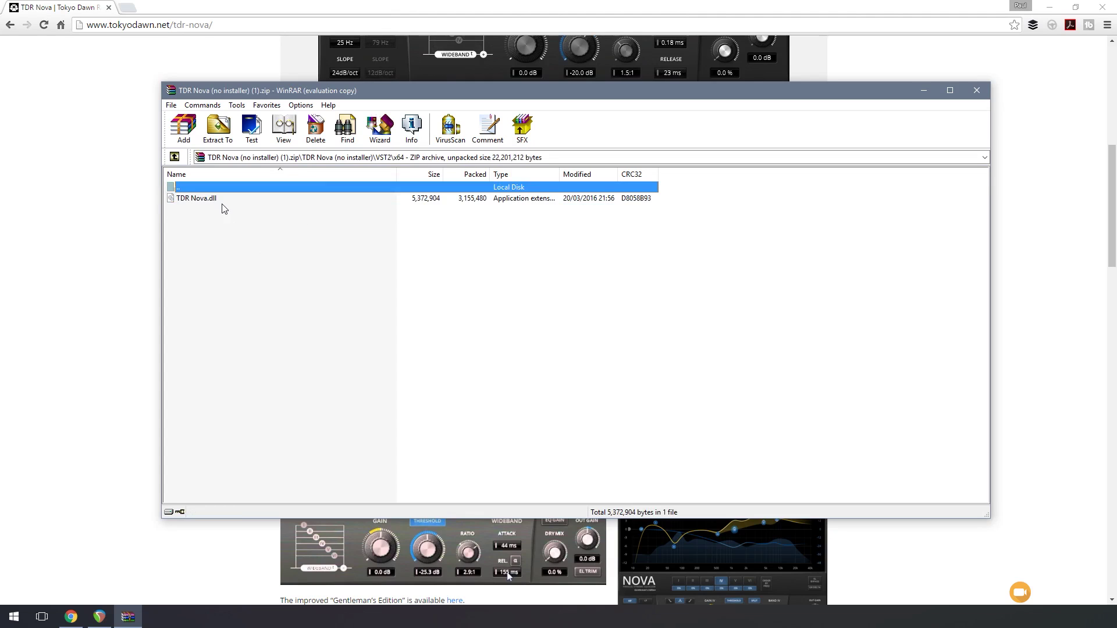
Step: Copy TDR Nova.dll into the VST plug-ins folder and close both windows
key(super+e)
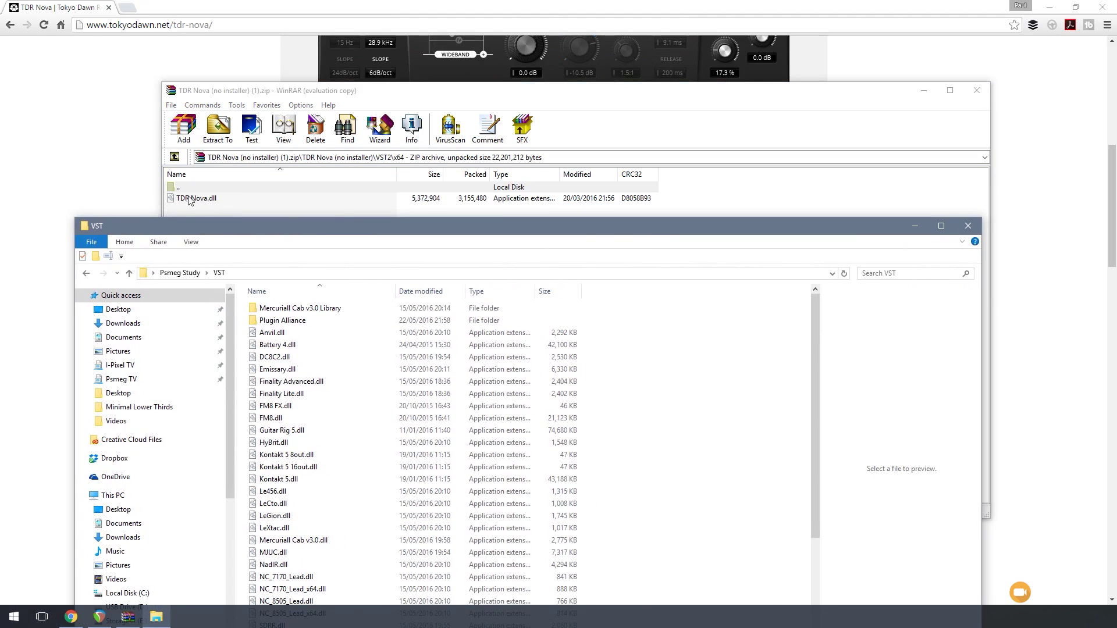
drag(192, 200, 673, 548)
click(968, 226)
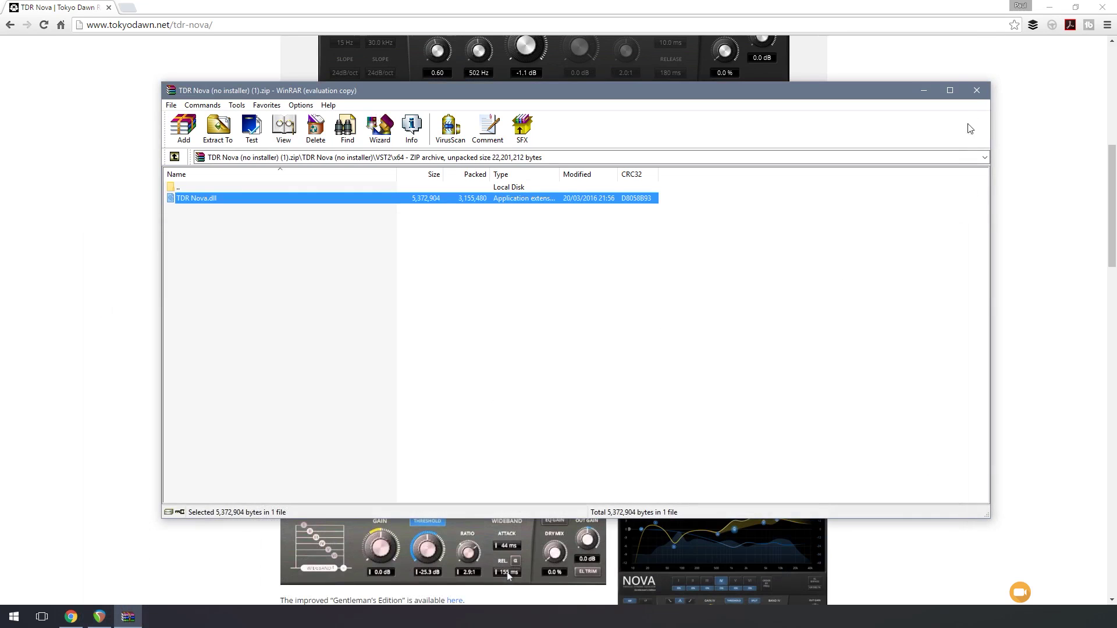
click(978, 92)
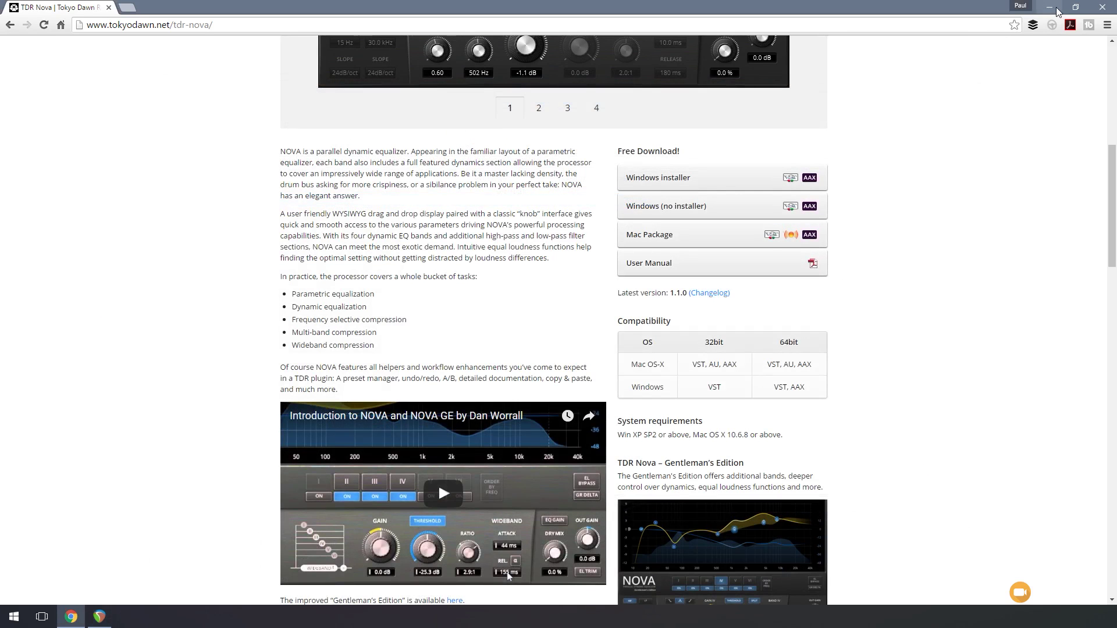
Step: Back in REAPER, re-scan the VST plug-in paths under Preferences > Plug-ins > VST
click(1054, 8)
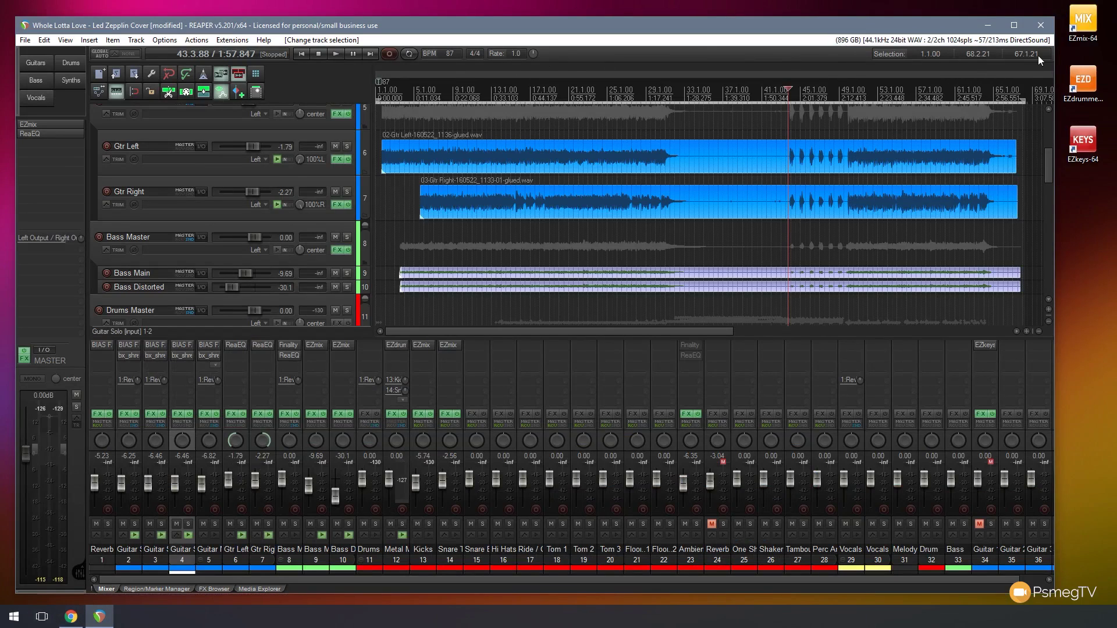
click(1018, 45)
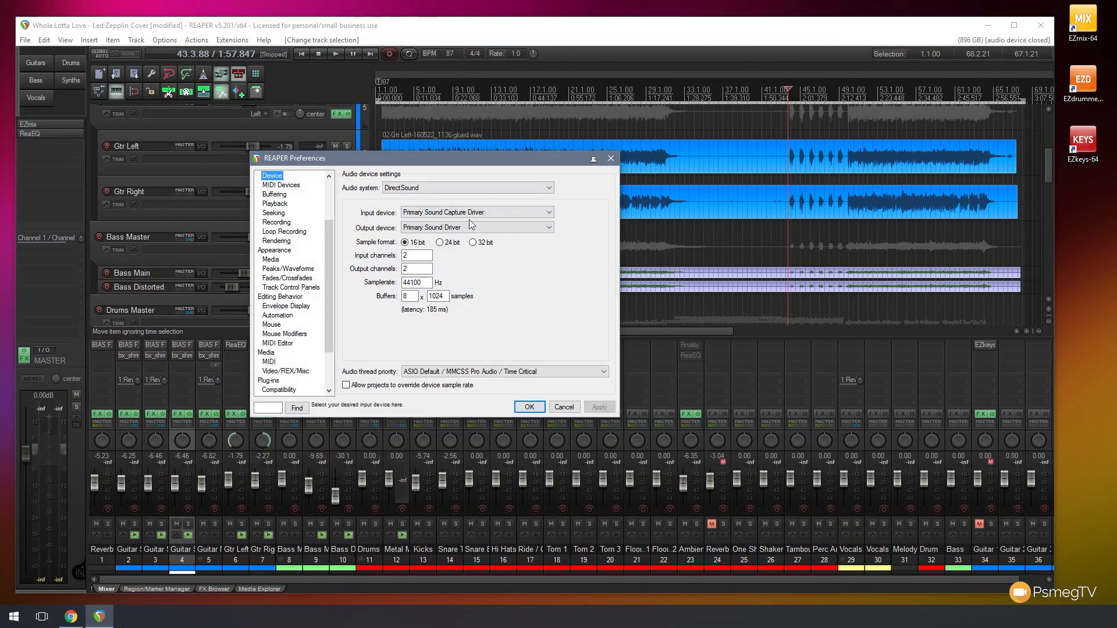
drag(330, 271, 329, 305)
click(268, 343)
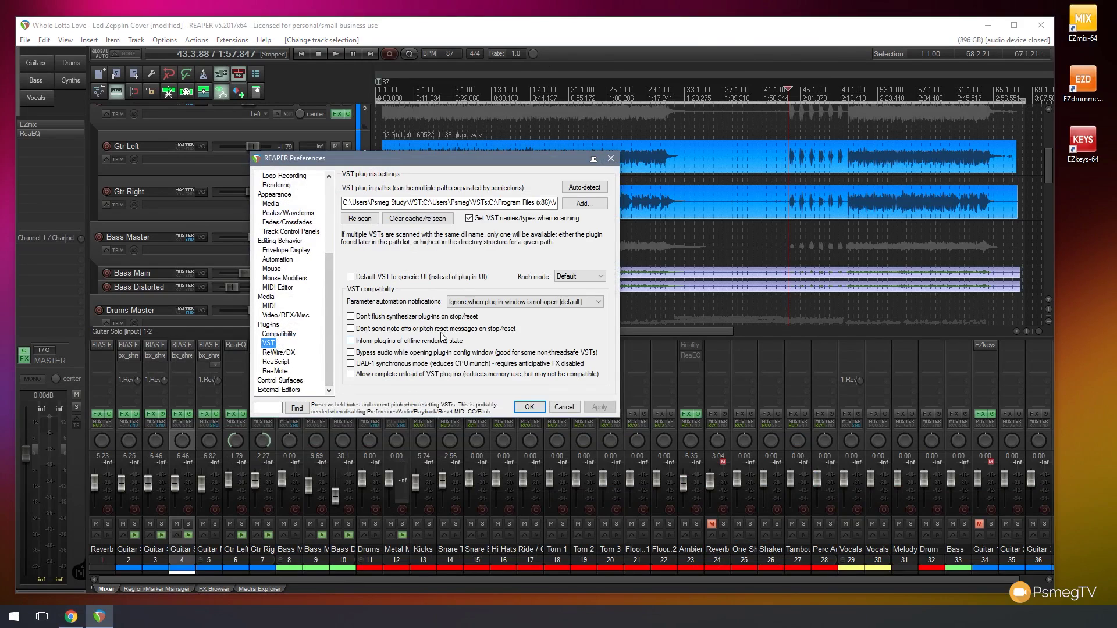
click(360, 220)
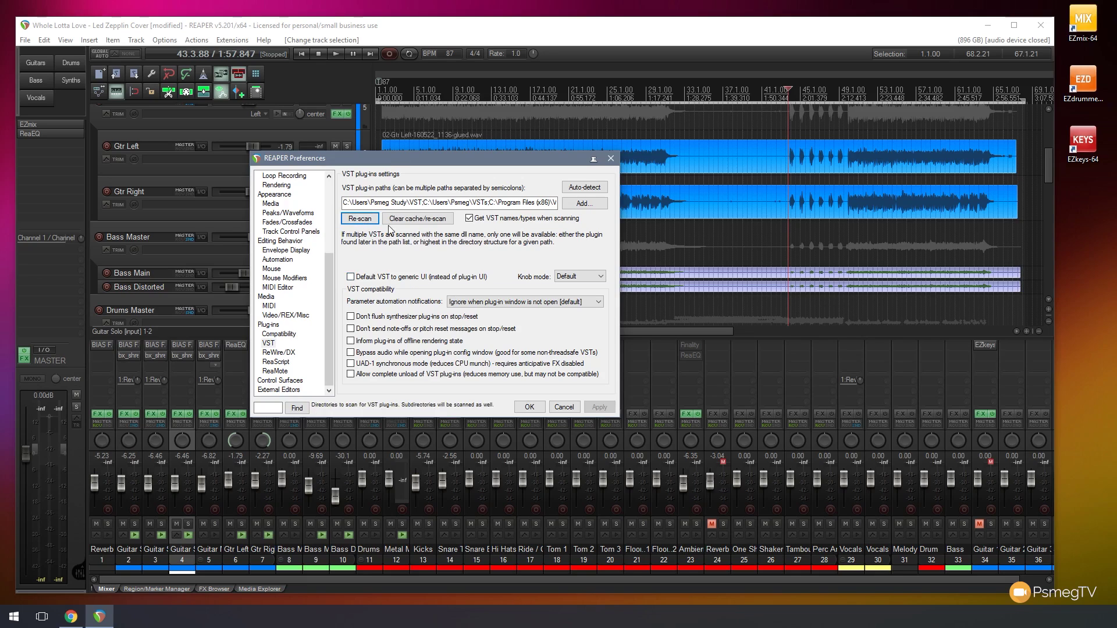
click(528, 407)
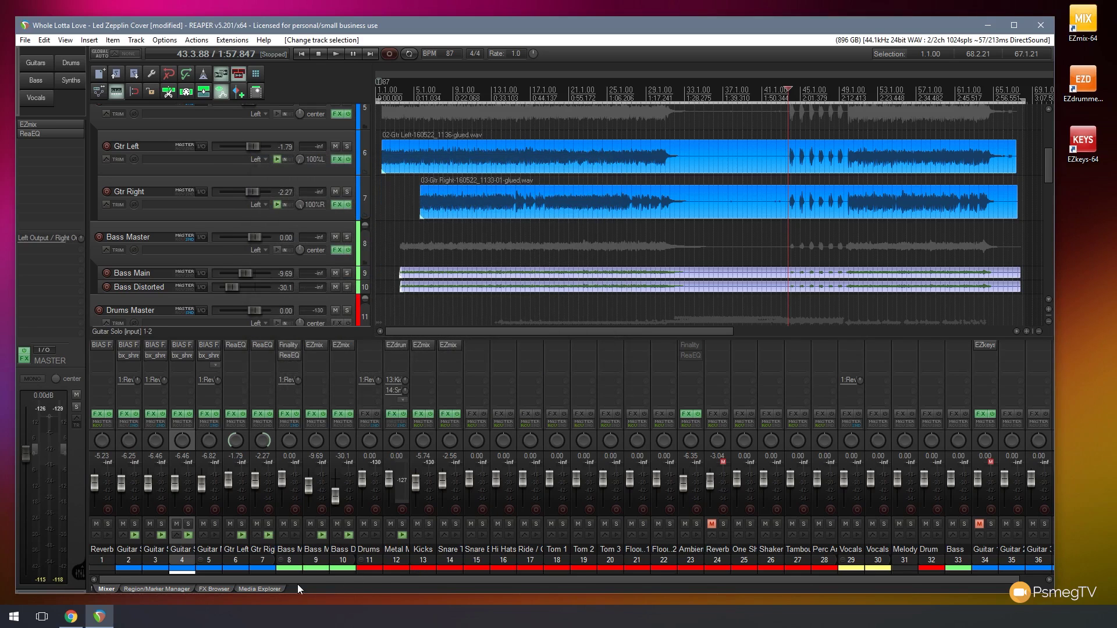
Step: Add TDR Nova from the FX browser onto the Gtr Right track
click(221, 589)
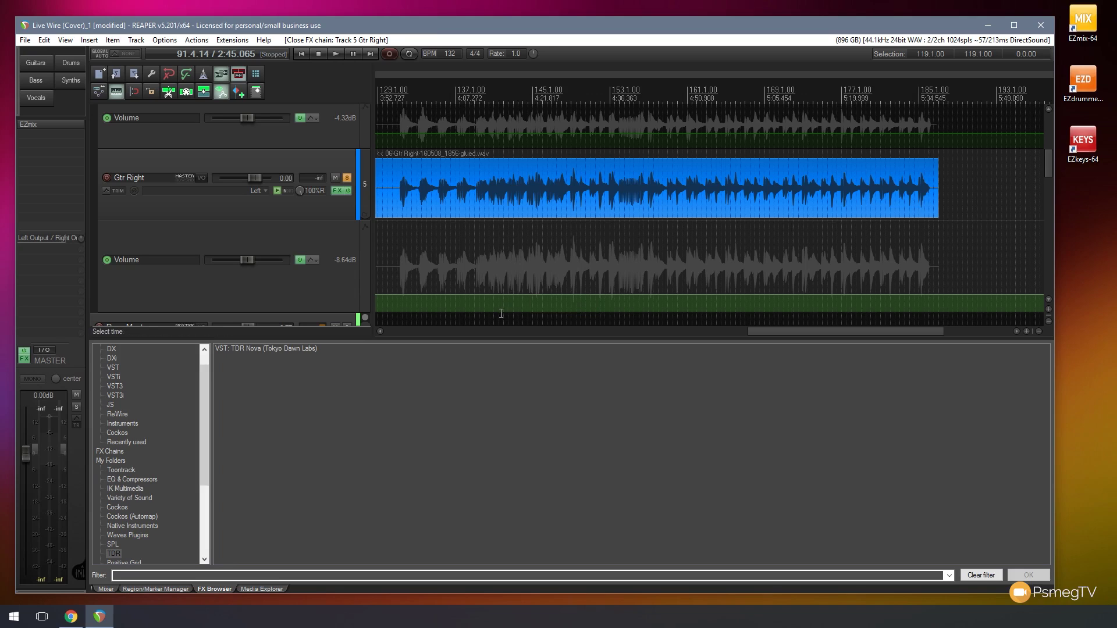
click(261, 347)
drag(264, 348, 329, 207)
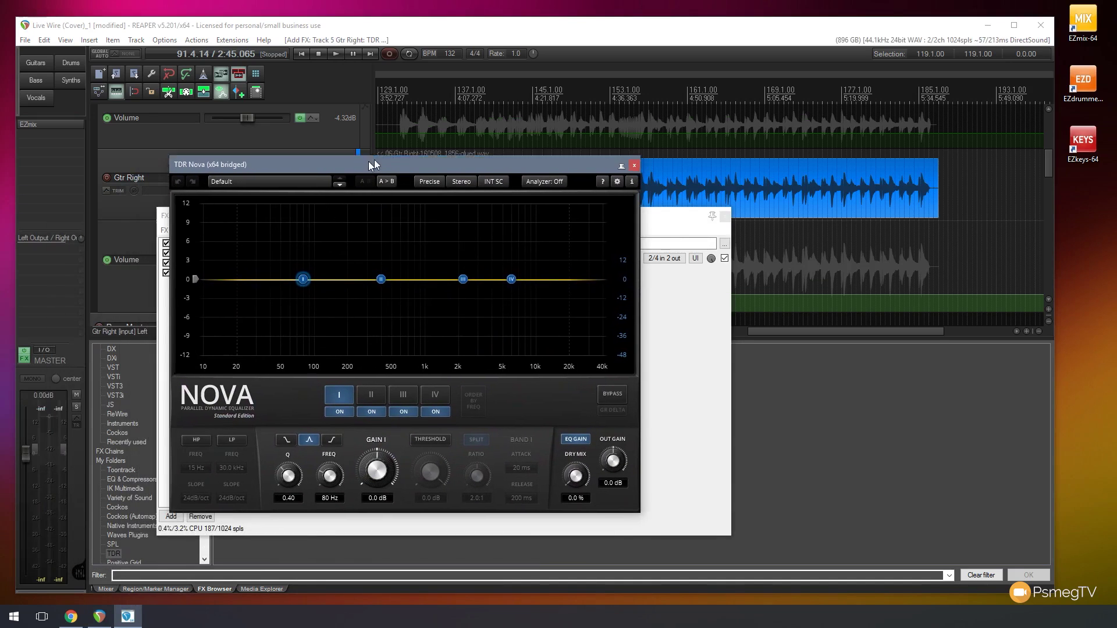
Step: Close the FX chain window and move the TDR Nova window up and to the right
click(724, 217)
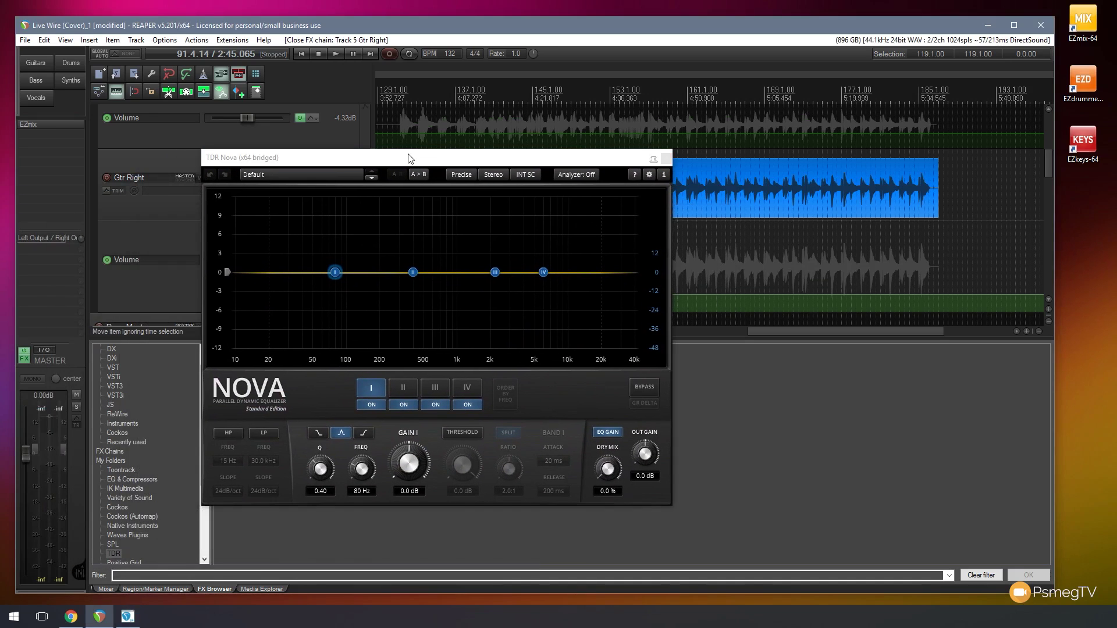
drag(408, 154, 520, 130)
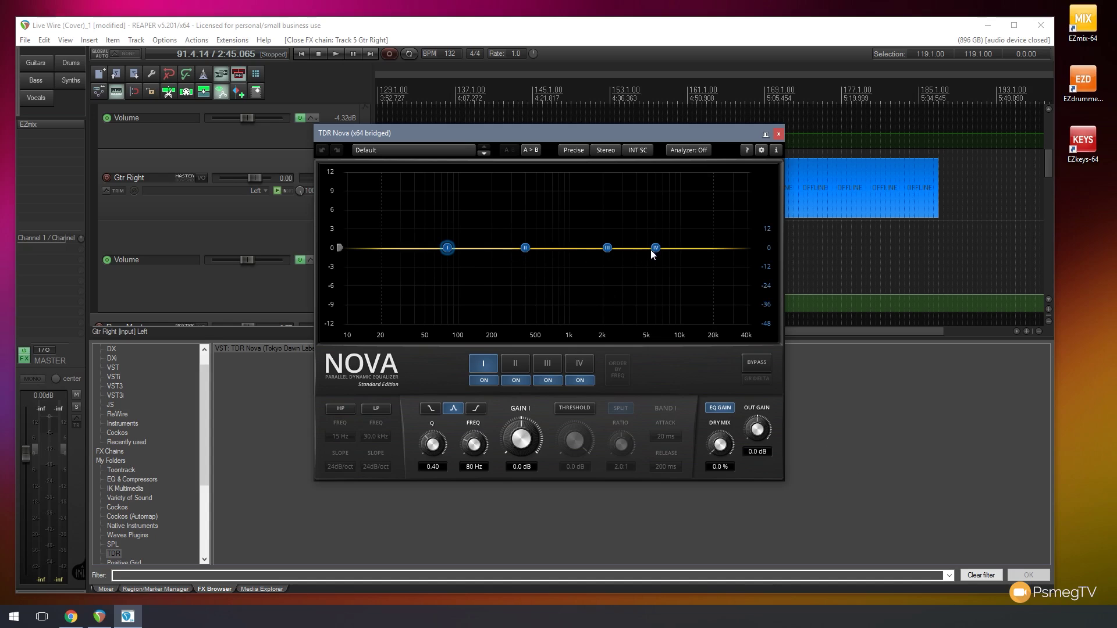
Step: Enable Nova's high- and low-pass filters and set the high-pass frequency to 30 Hz
click(341, 410)
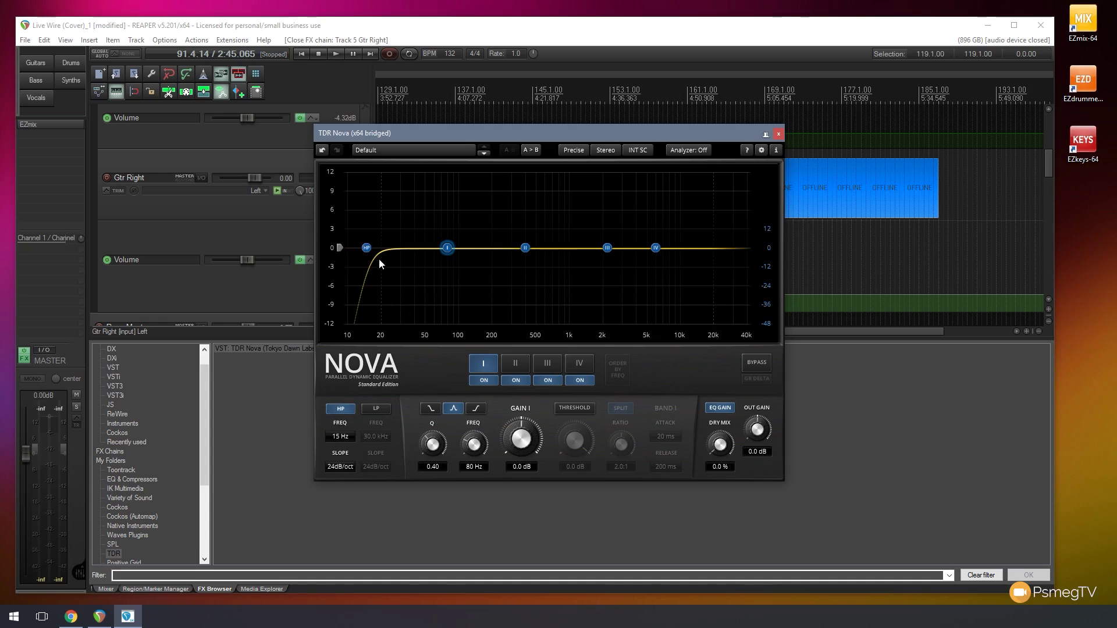
click(376, 409)
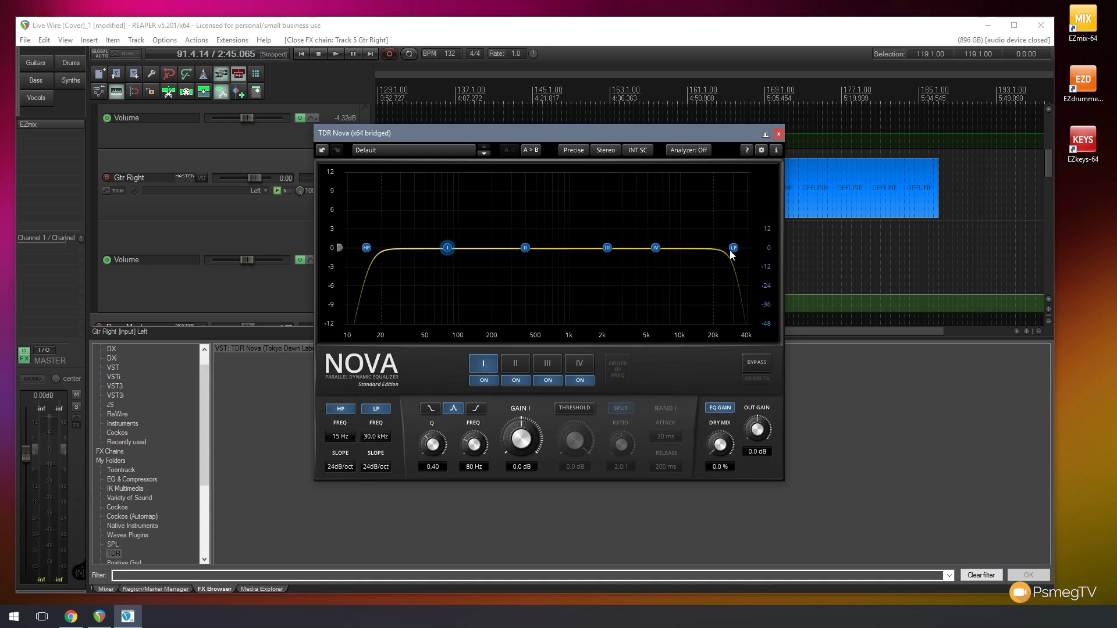
double_click(346, 437)
text(30)
key(Return)
Step: Try the high-pass slopes (6, 24, 72 dB/oct) and settle on 12 dB/oct
click(337, 466)
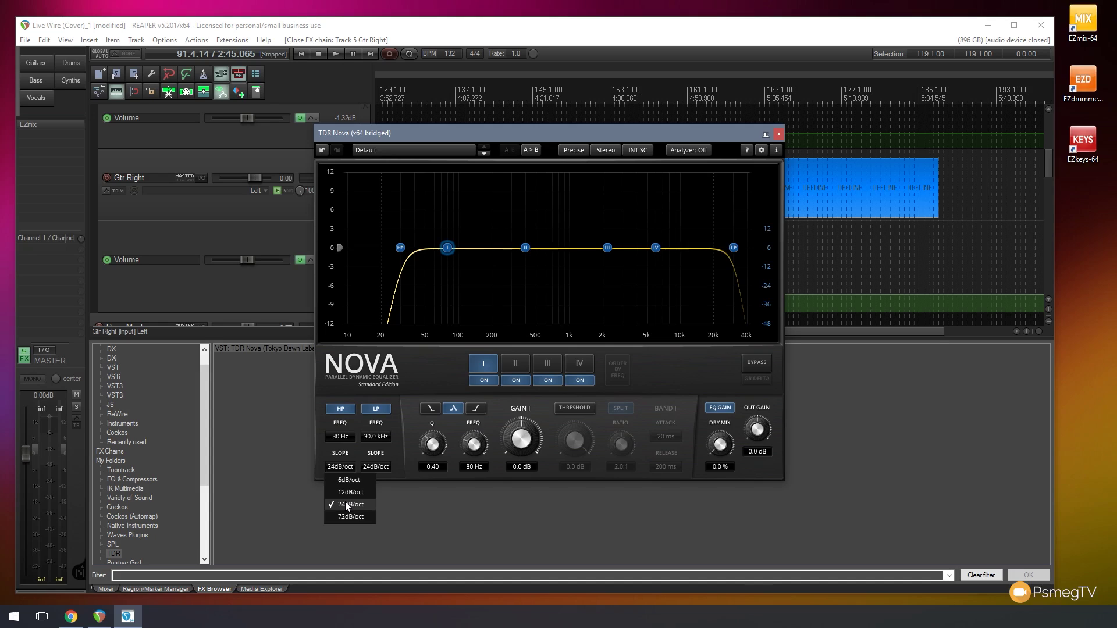
click(347, 483)
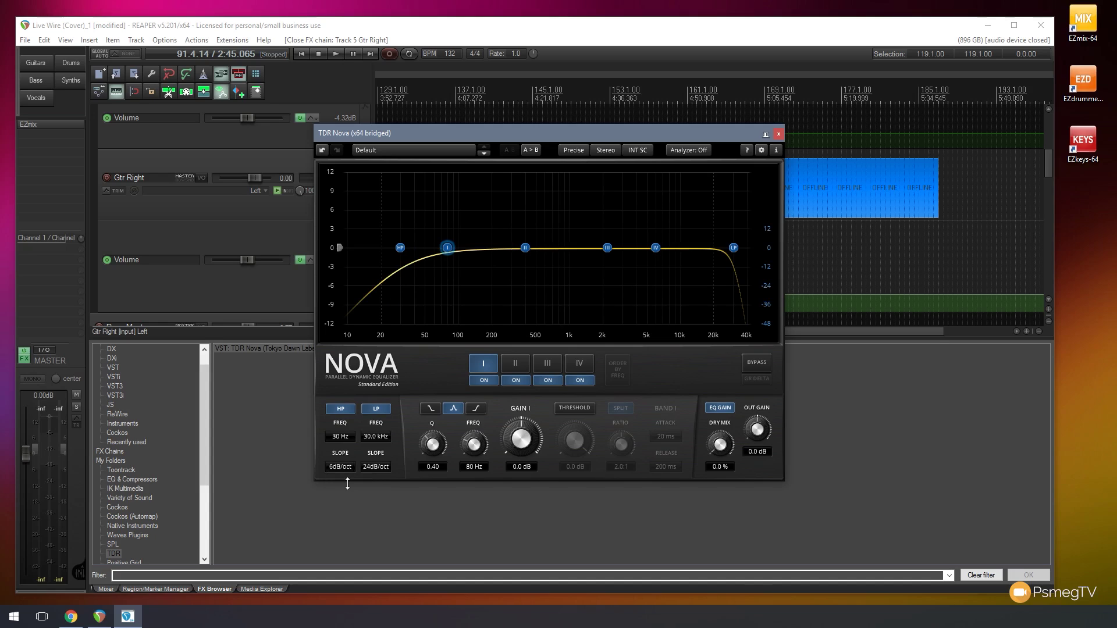
click(344, 469)
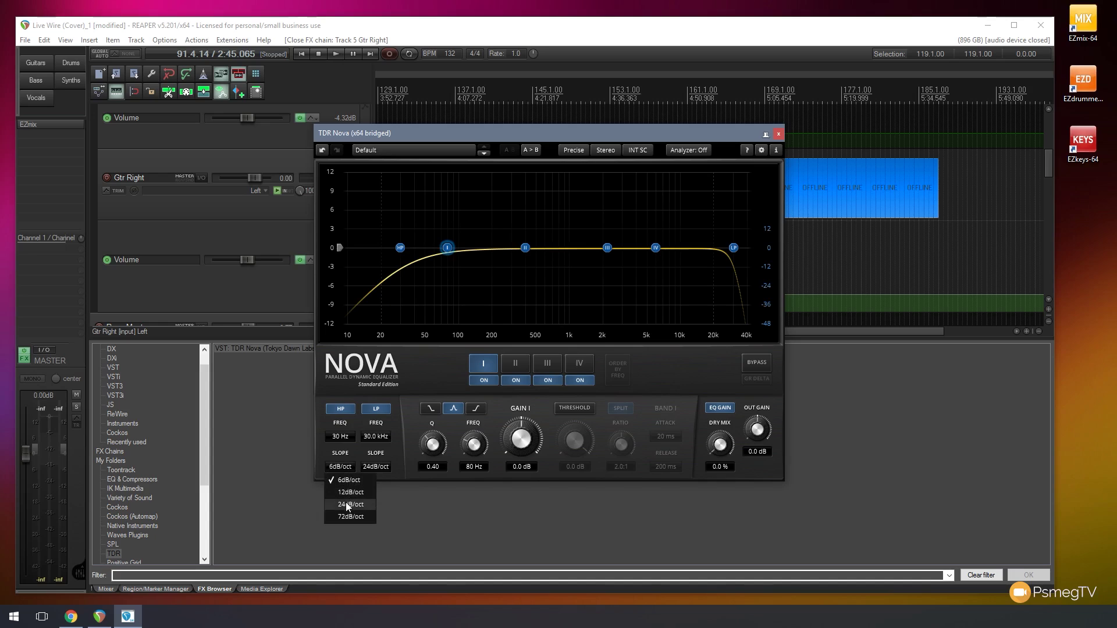
click(347, 498)
click(345, 467)
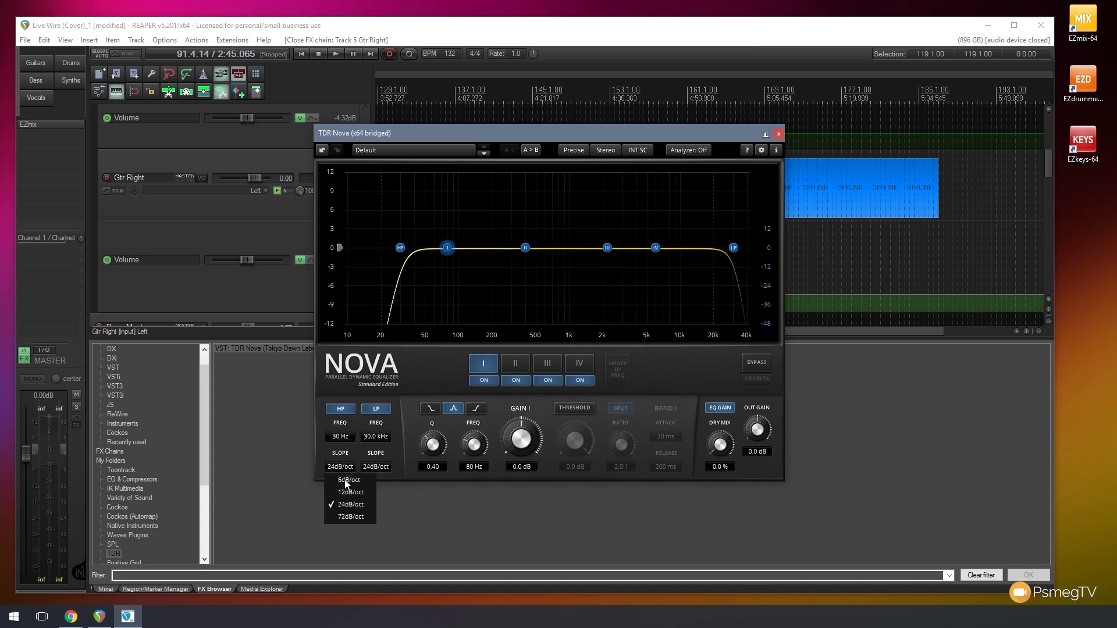
click(344, 517)
click(349, 492)
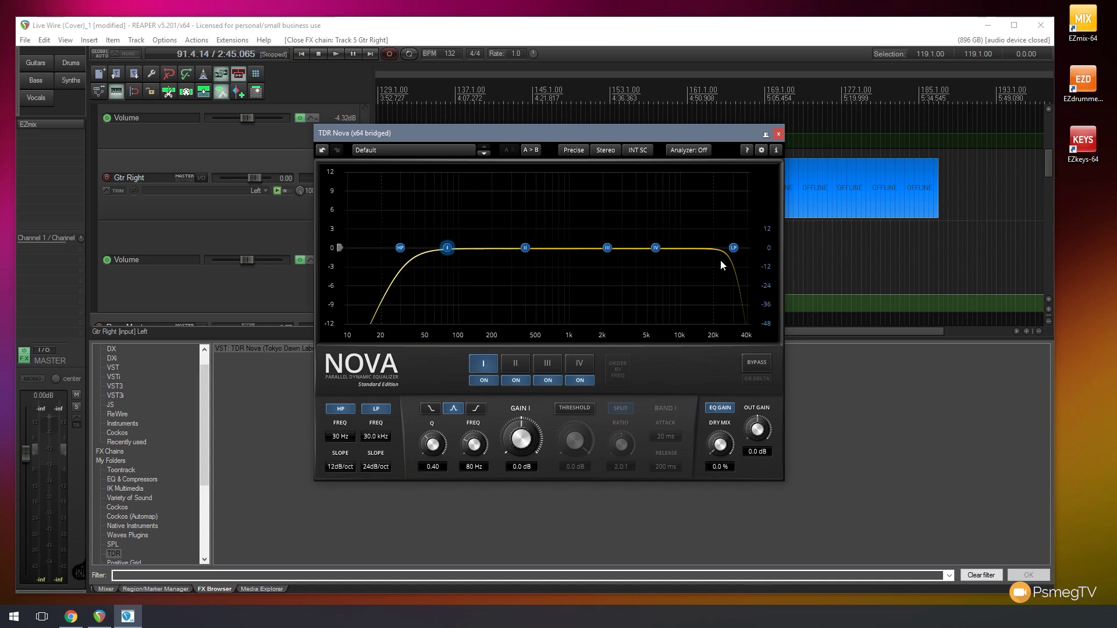
Step: Try the low-pass slopes (6, 72 dB/oct) and settle on 12 dB/oct
click(383, 468)
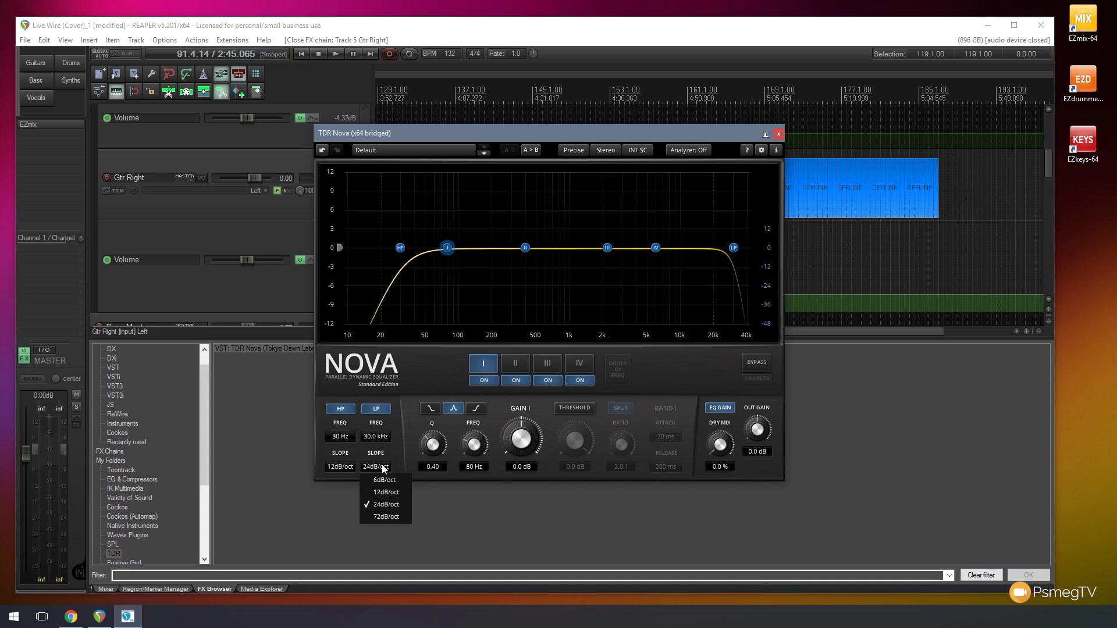
click(383, 479)
click(386, 468)
click(376, 517)
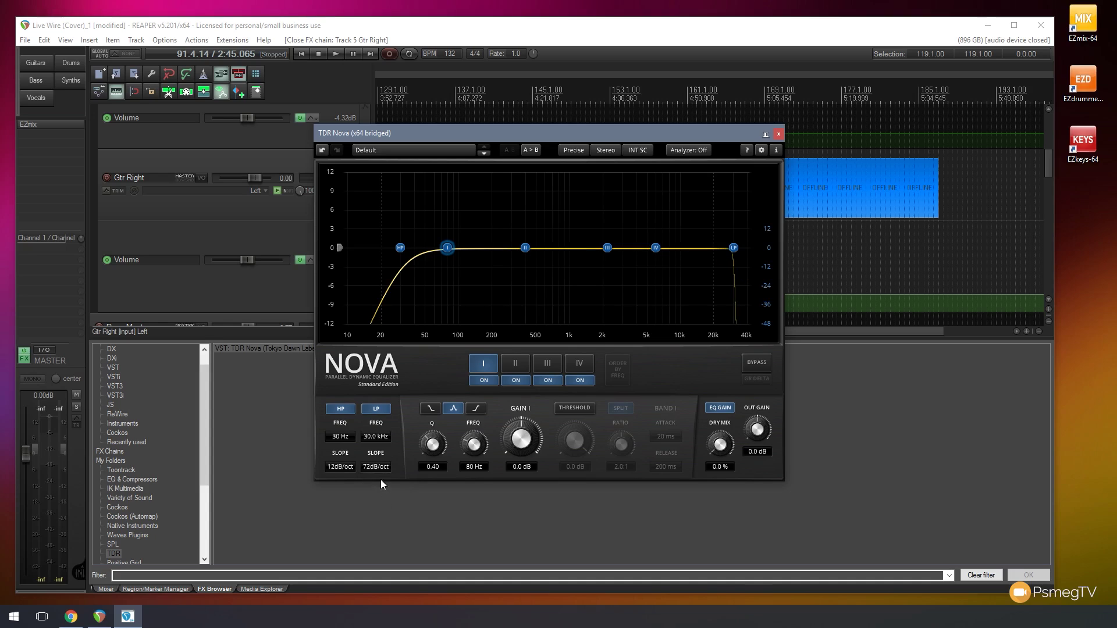
click(378, 467)
click(379, 492)
Step: Toggle both filters off and on, leaving high-pass and low-pass switched off
click(376, 409)
click(342, 411)
click(376, 409)
click(341, 409)
click(376, 409)
click(341, 409)
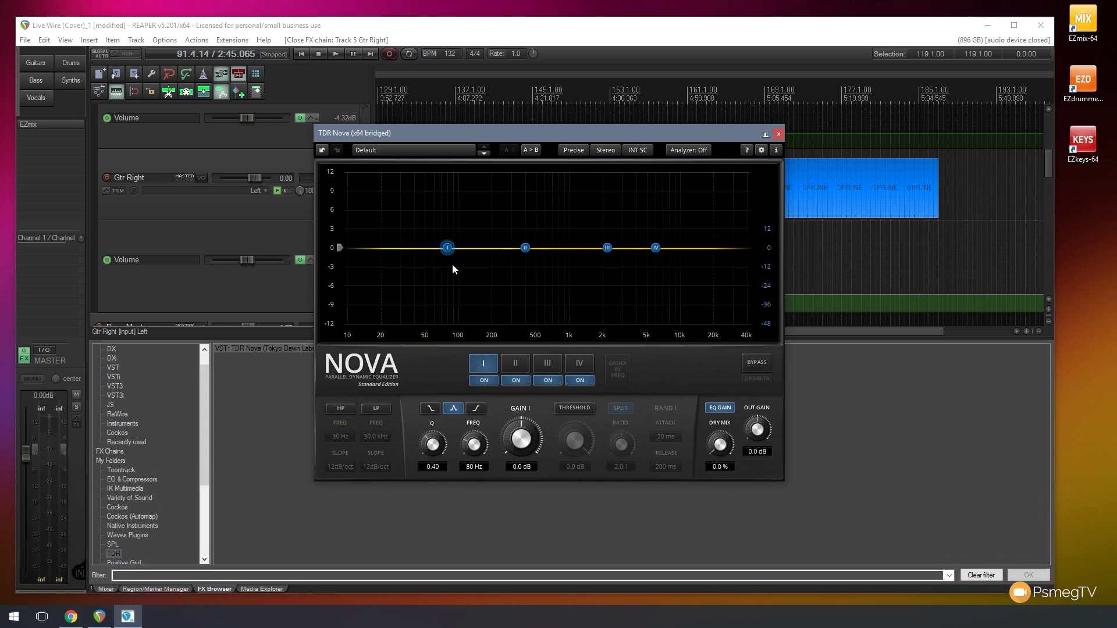
click(575, 409)
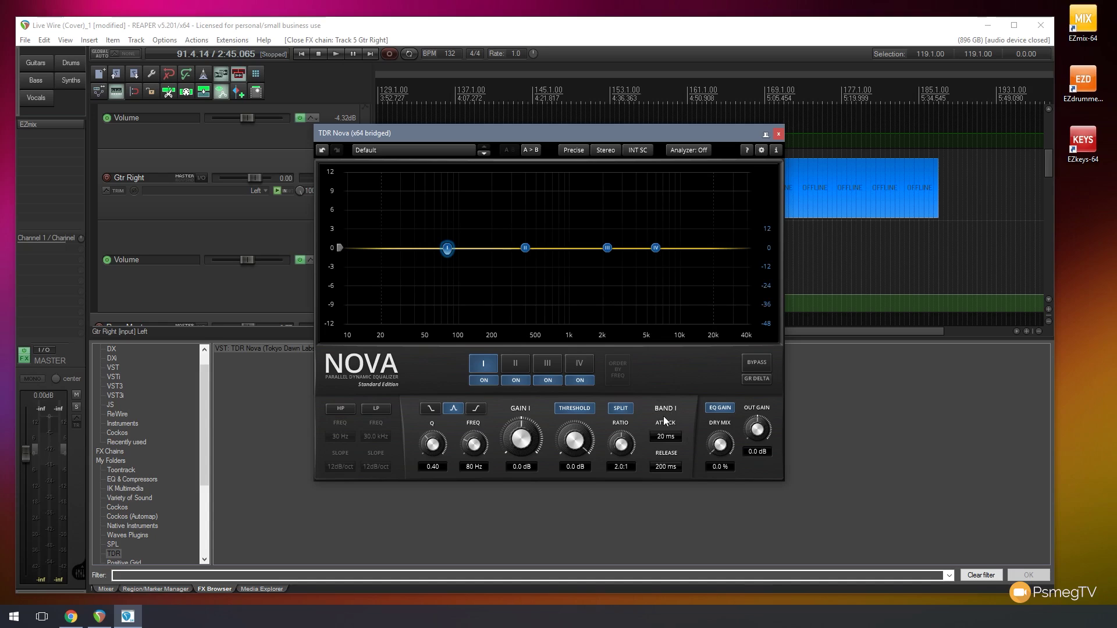
click(526, 249)
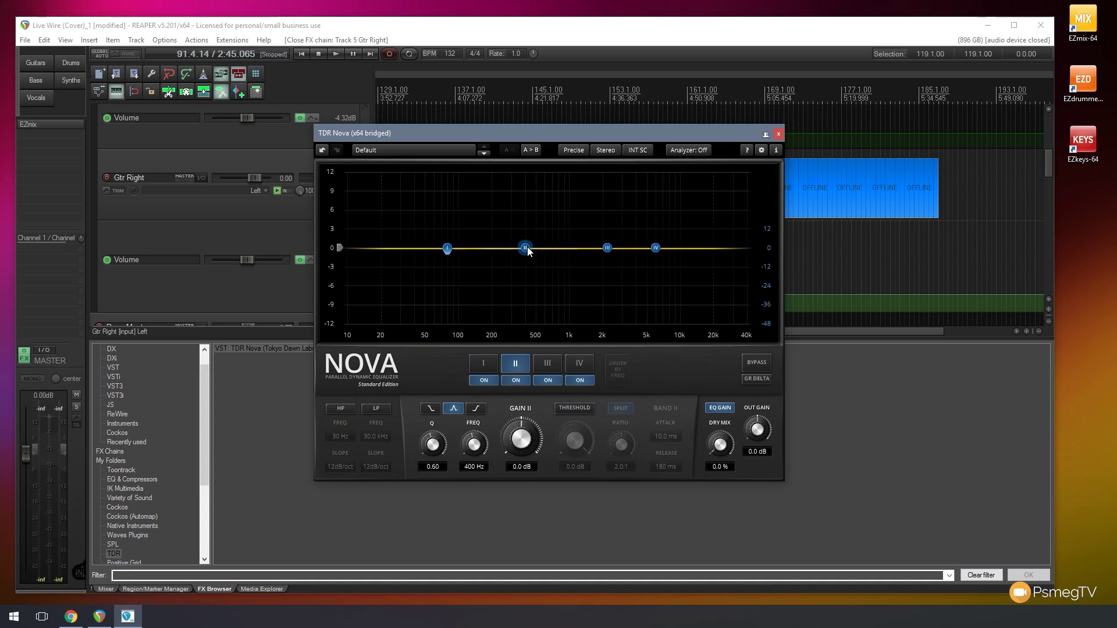
click(581, 409)
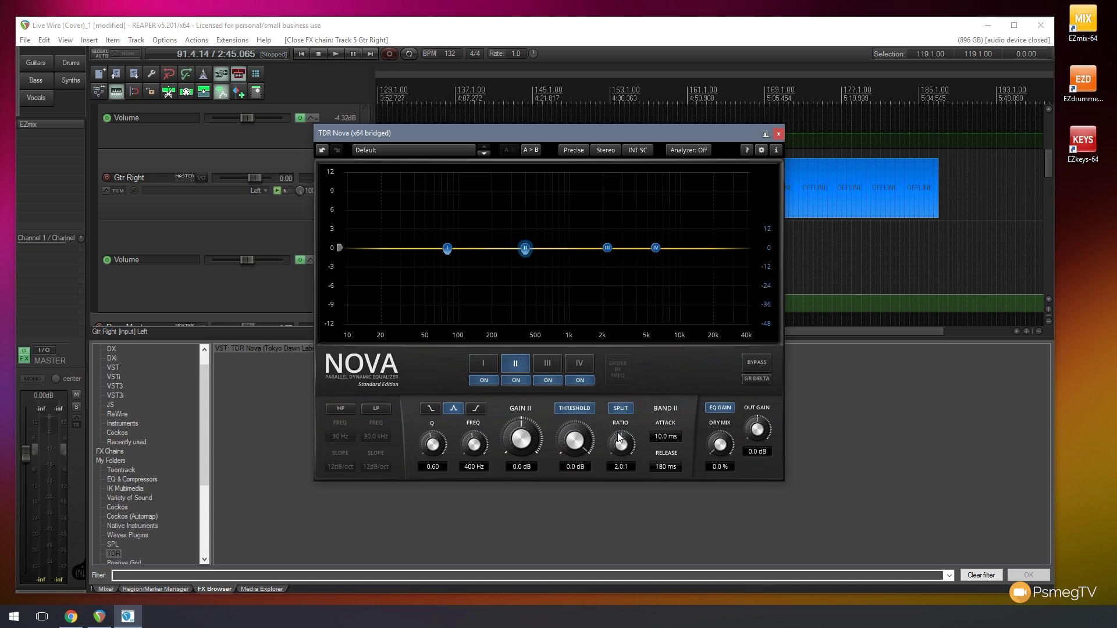
click(576, 409)
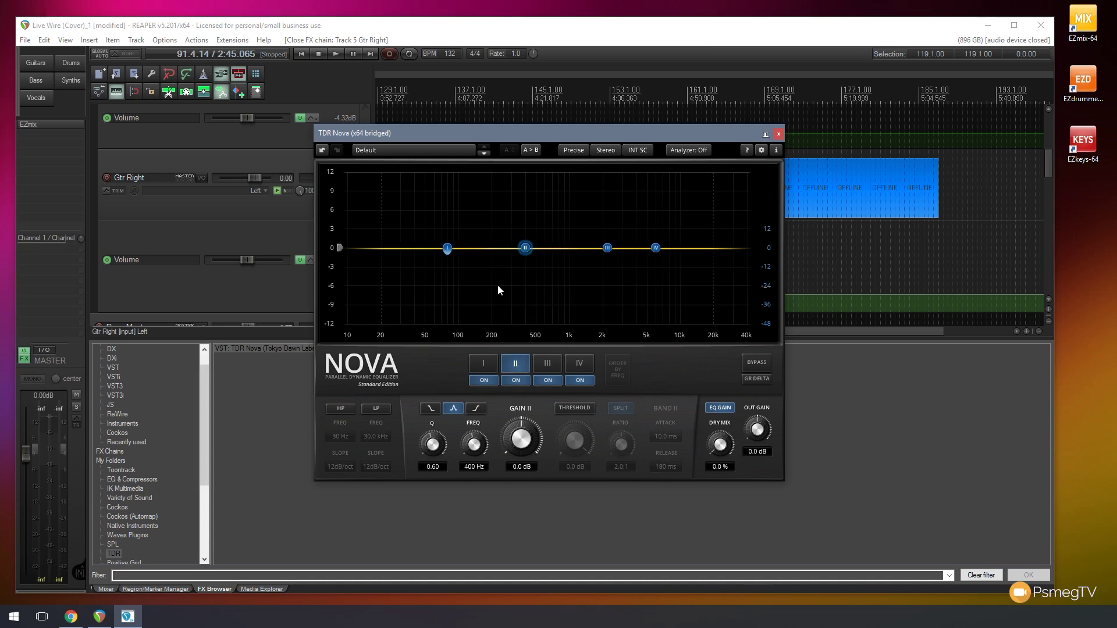
click(449, 250)
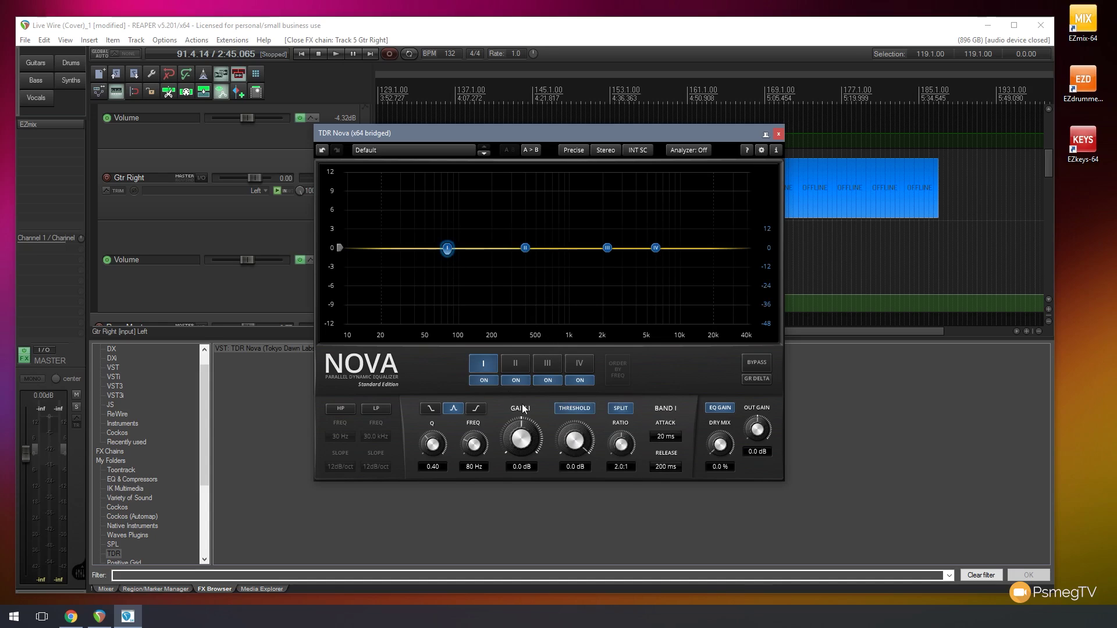
click(564, 410)
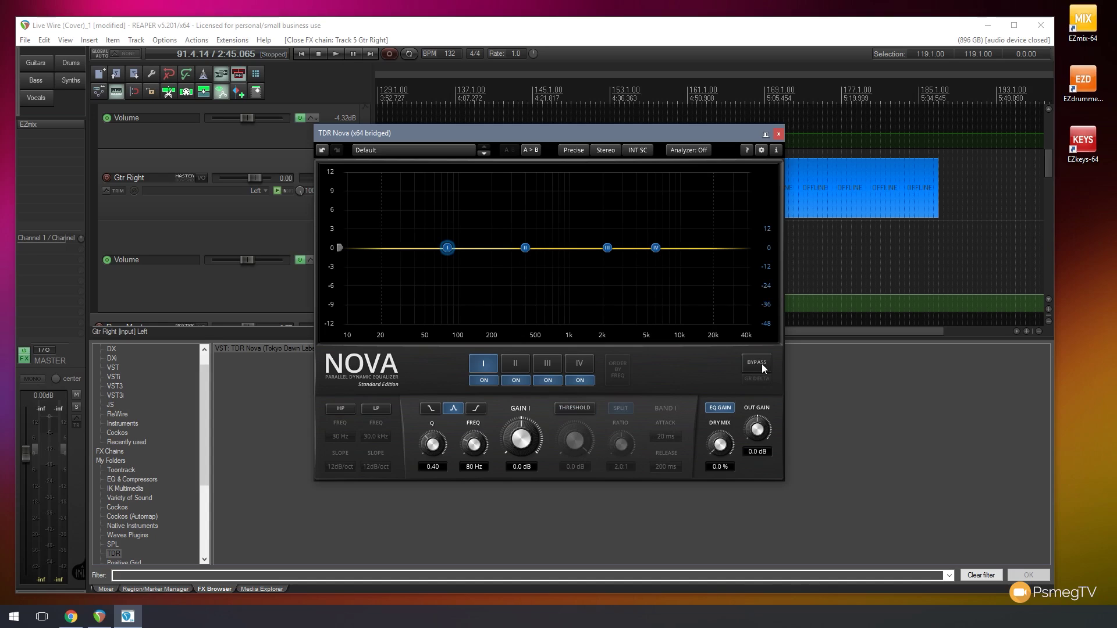
Step: Switch bands II and III off and back on
click(517, 381)
click(545, 382)
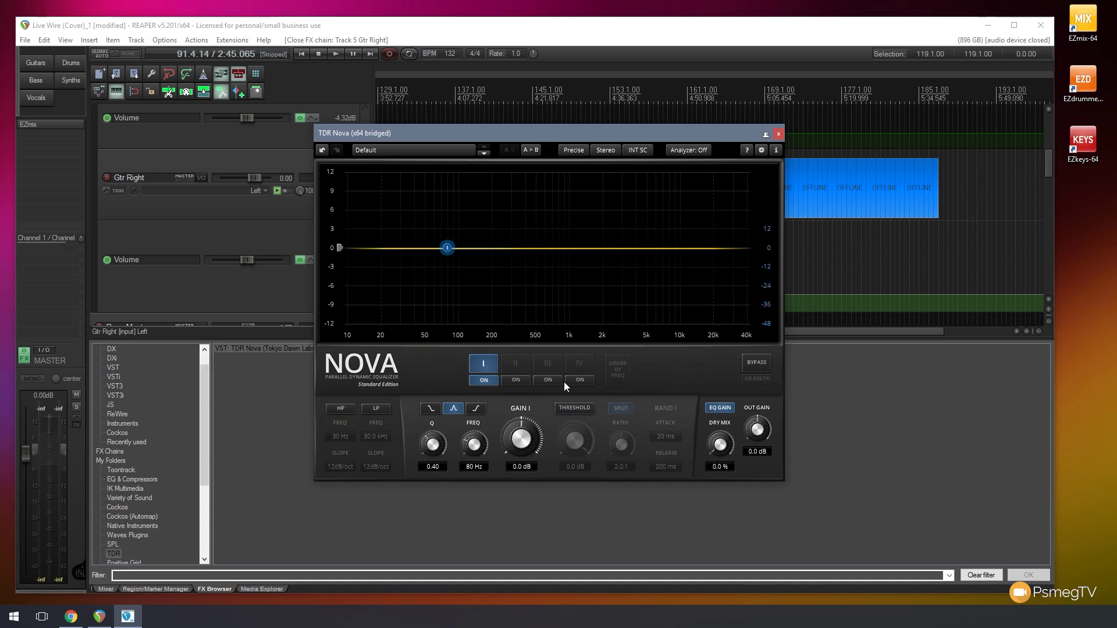
click(560, 382)
click(521, 380)
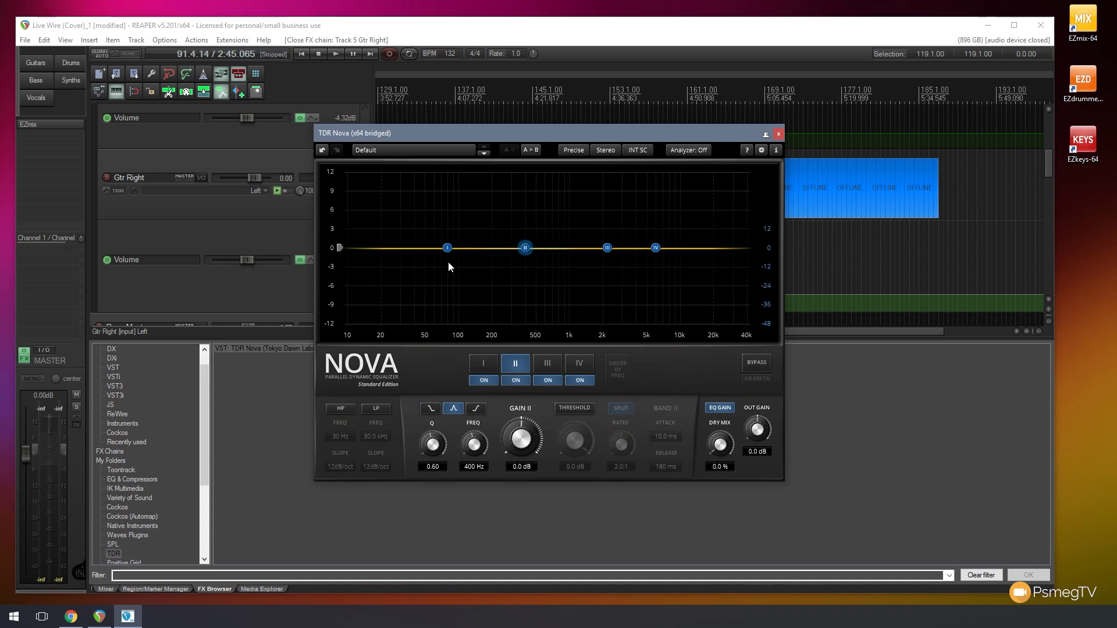
Step: Shape band I as a low shelf at 68 Hz, boosting 2.7 dB with Q 0.45
mouse_move(448, 250)
mouse_down()
mouse_move(451, 213)
mouse_move(448, 291)
mouse_move(451, 202)
mouse_move(425, 204)
mouse_move(459, 216)
mouse_move(467, 282)
mouse_move(440, 260)
mouse_move(453, 213)
mouse_move(463, 260)
mouse_move(454, 244)
mouse_up()
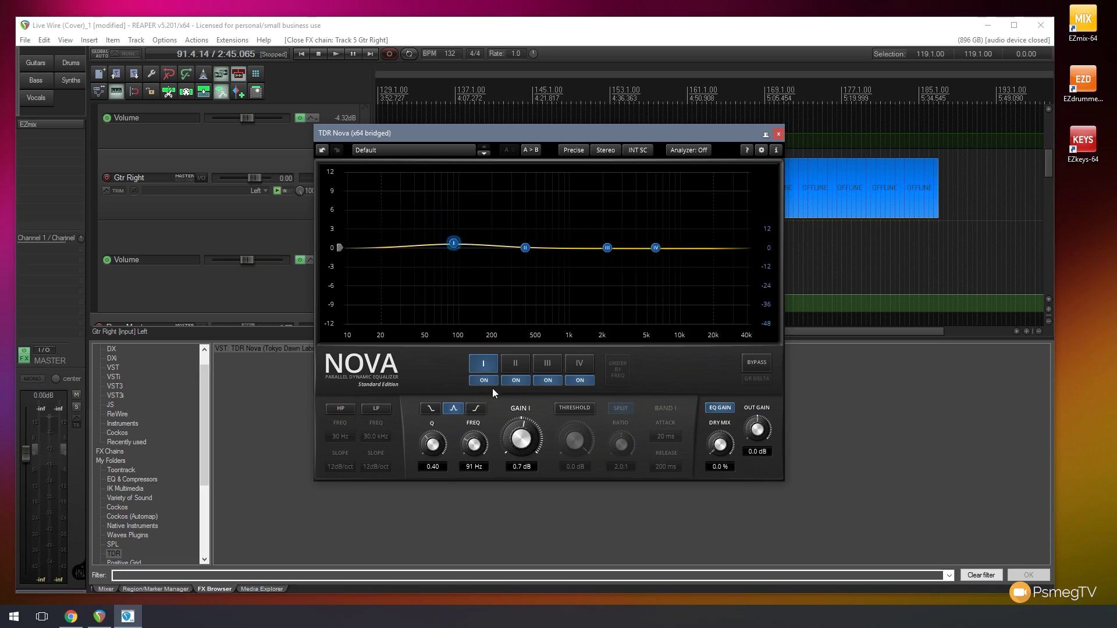
drag(517, 439, 521, 414)
click(434, 407)
drag(475, 446, 433, 444)
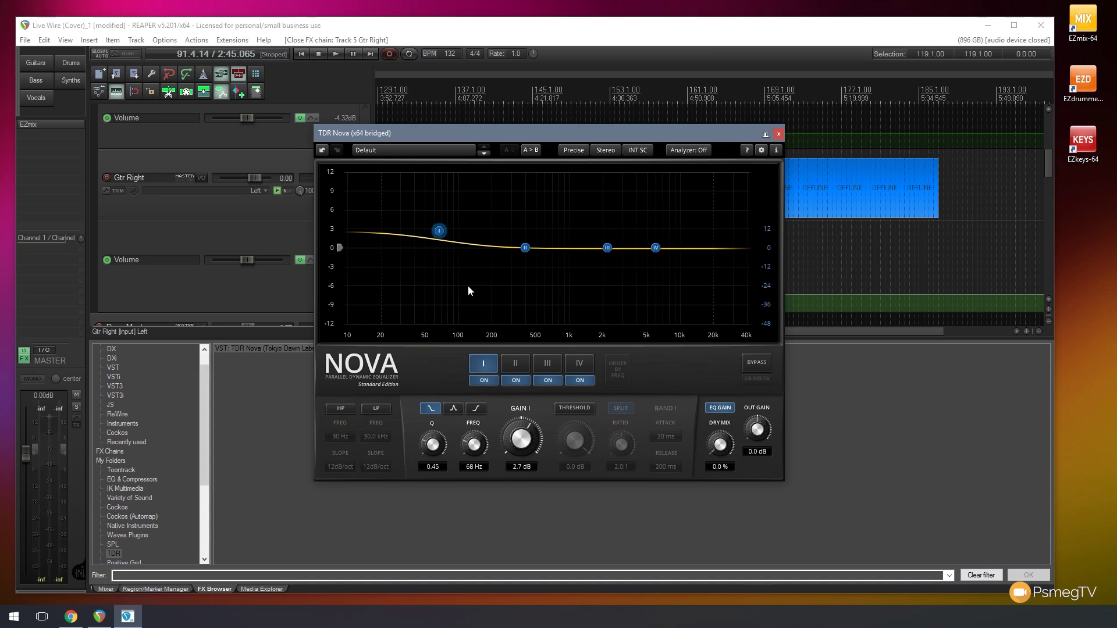
click(452, 150)
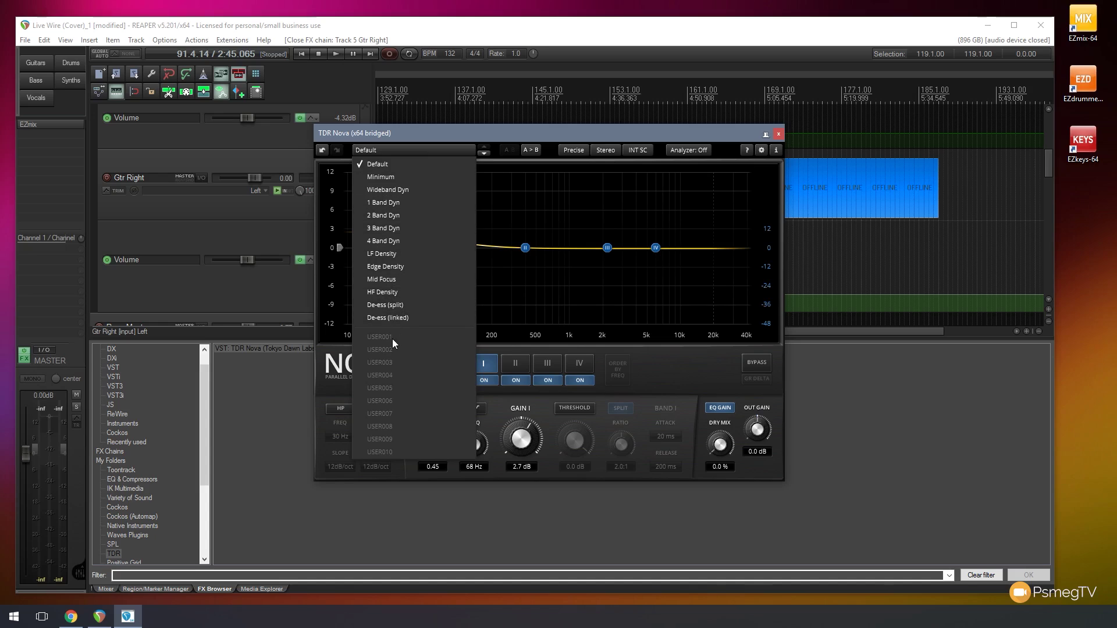
click(414, 150)
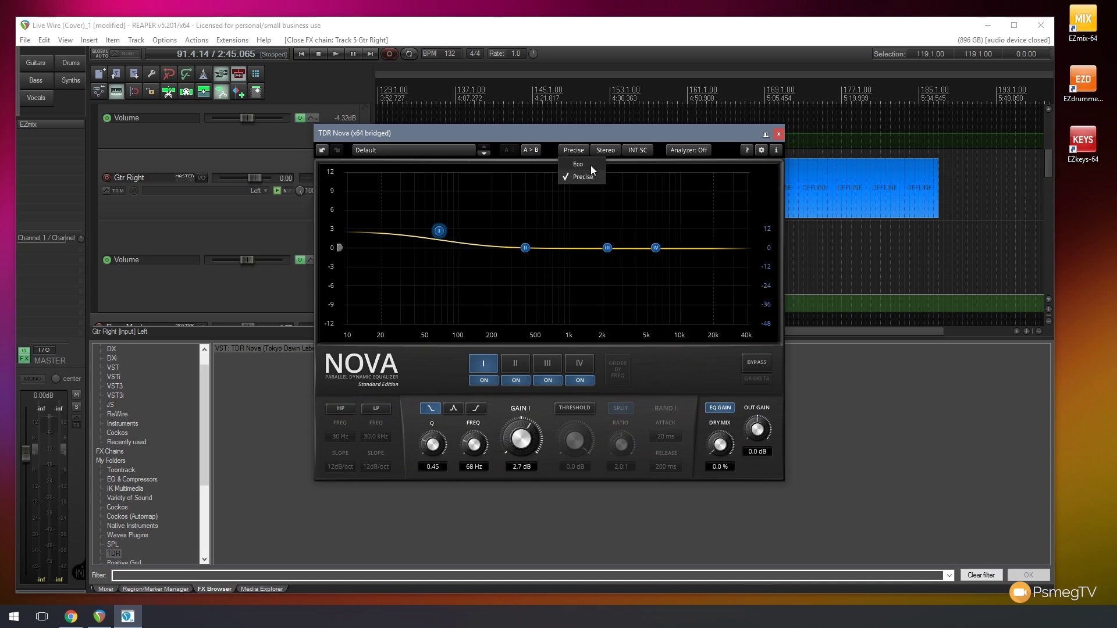
click(614, 141)
click(616, 150)
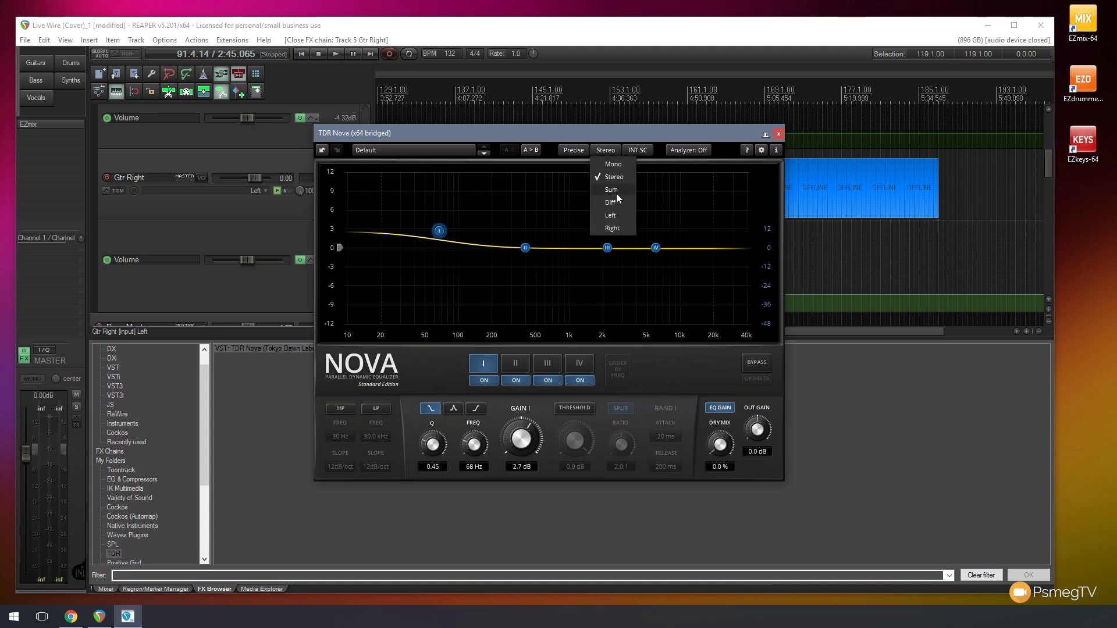
click(637, 149)
click(640, 149)
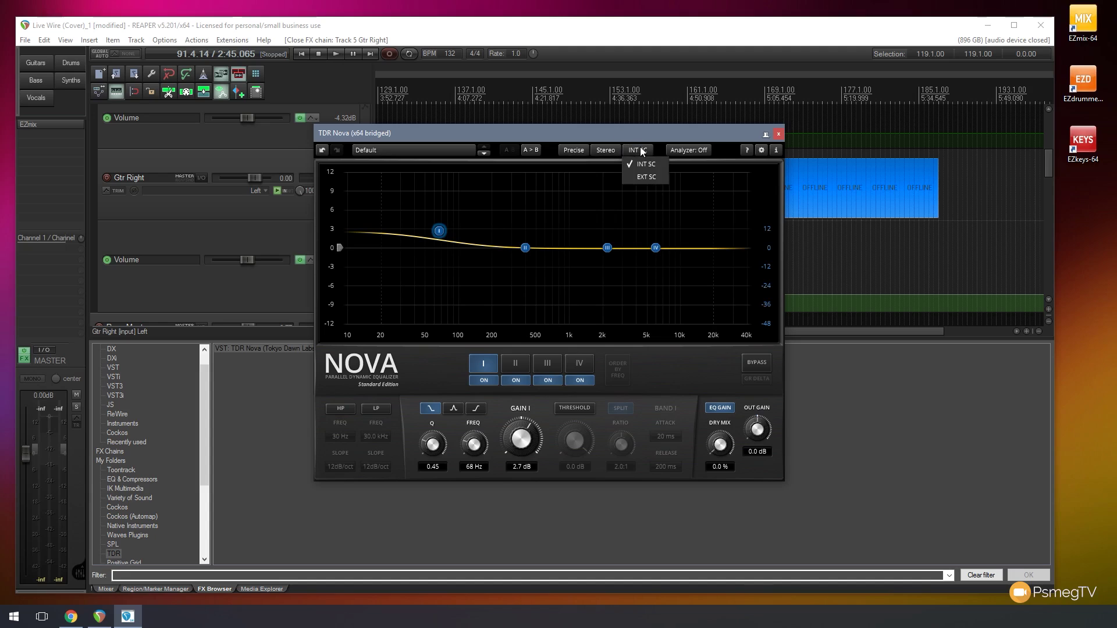
click(648, 133)
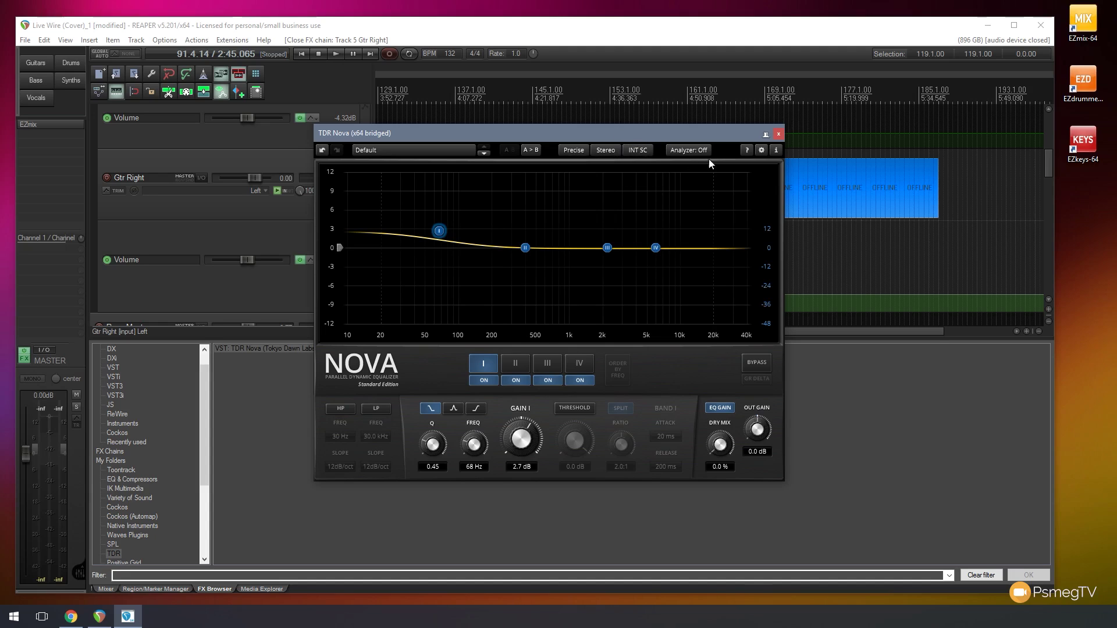
click(696, 148)
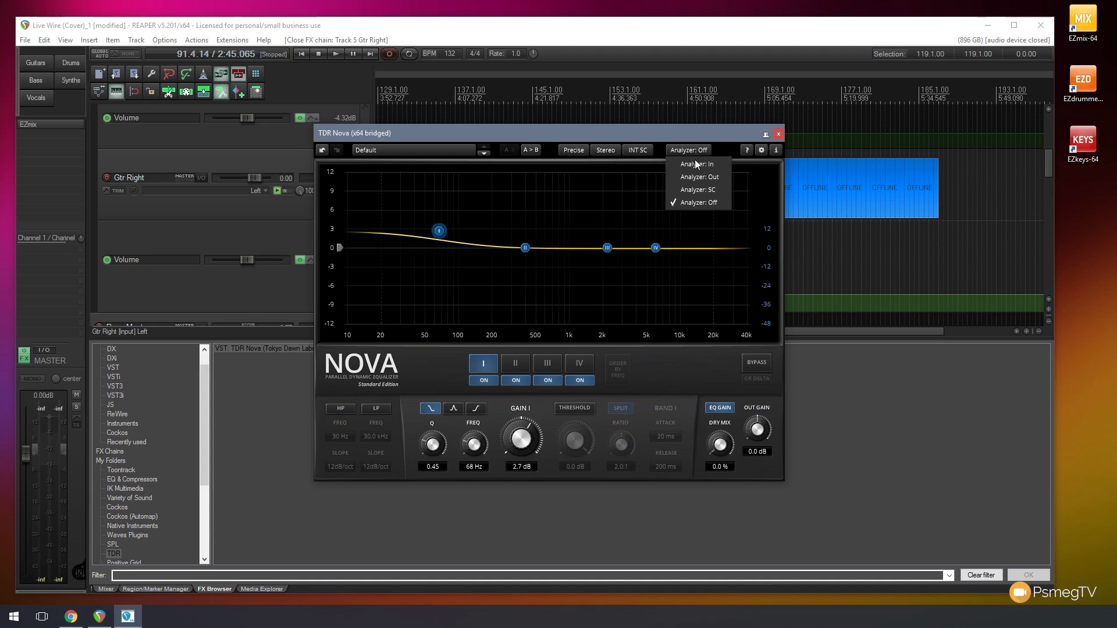
click(728, 156)
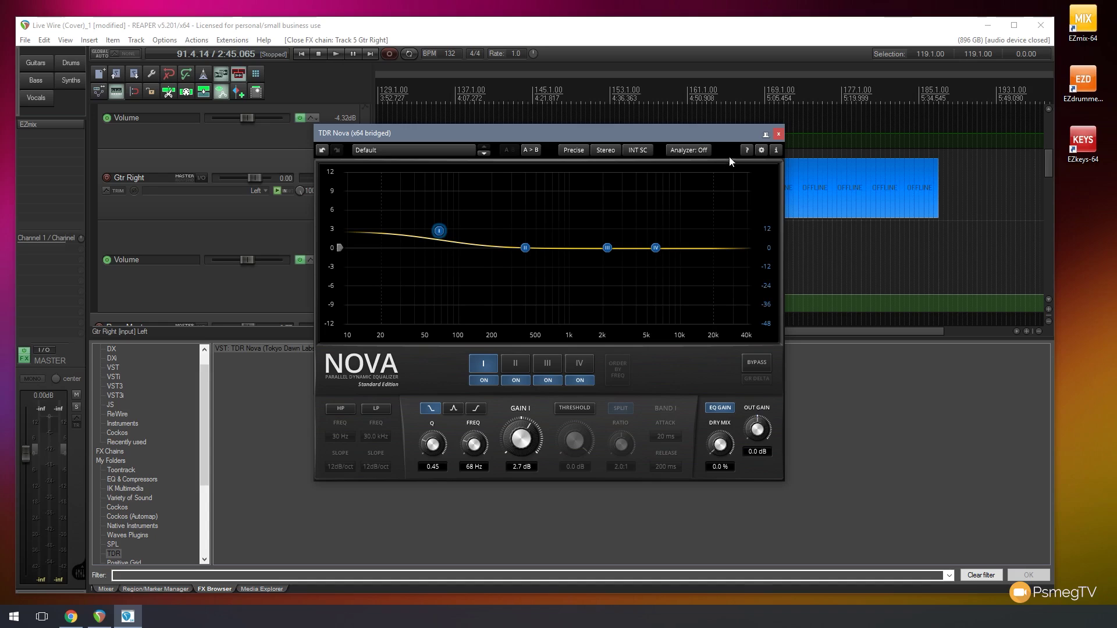
Step: Check Nova's Settings and About dialogs, then bypass and re-enable the EQ to compare
click(762, 150)
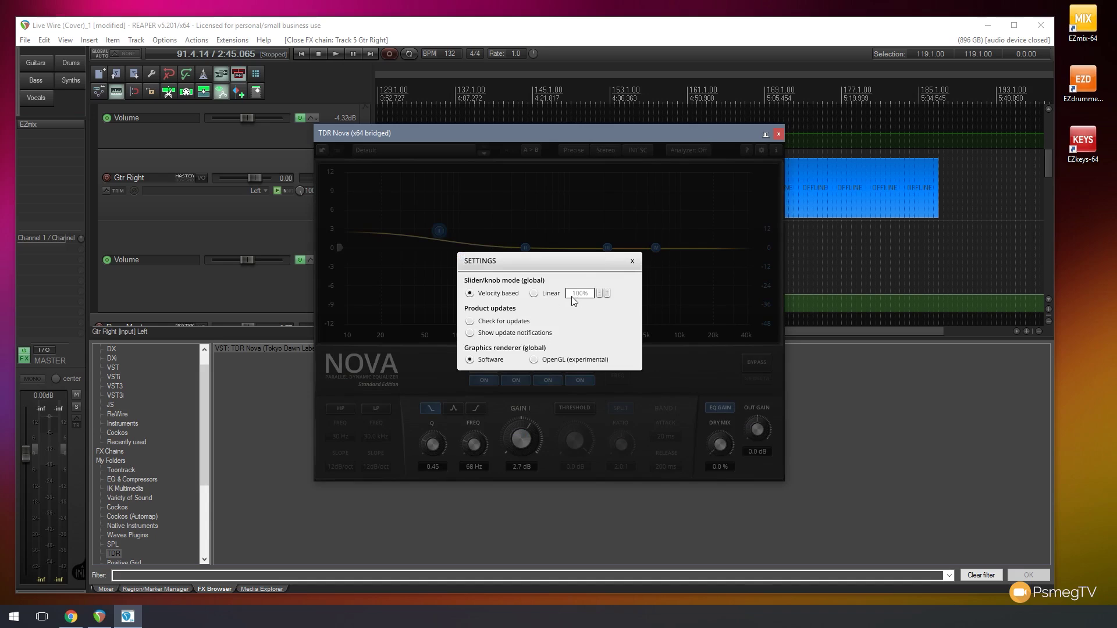
click(633, 262)
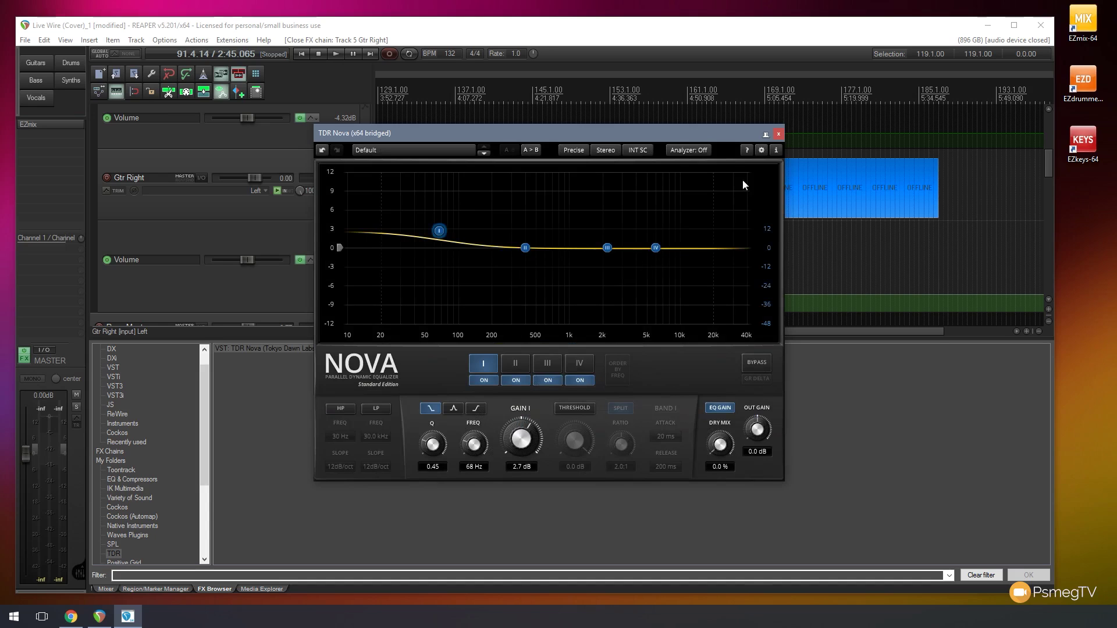
click(776, 151)
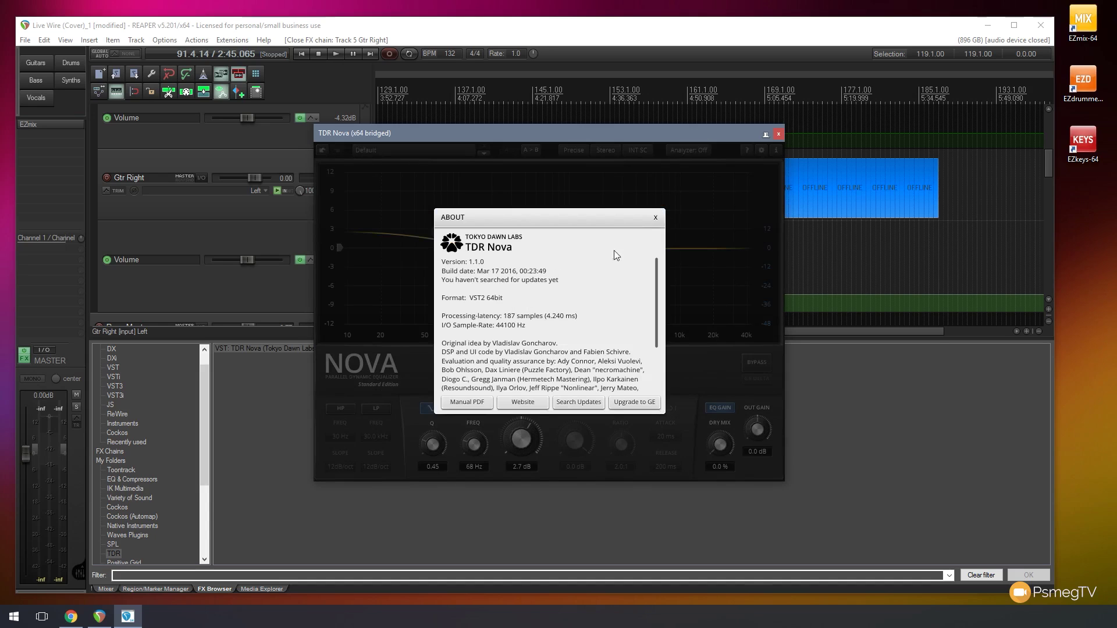
click(656, 219)
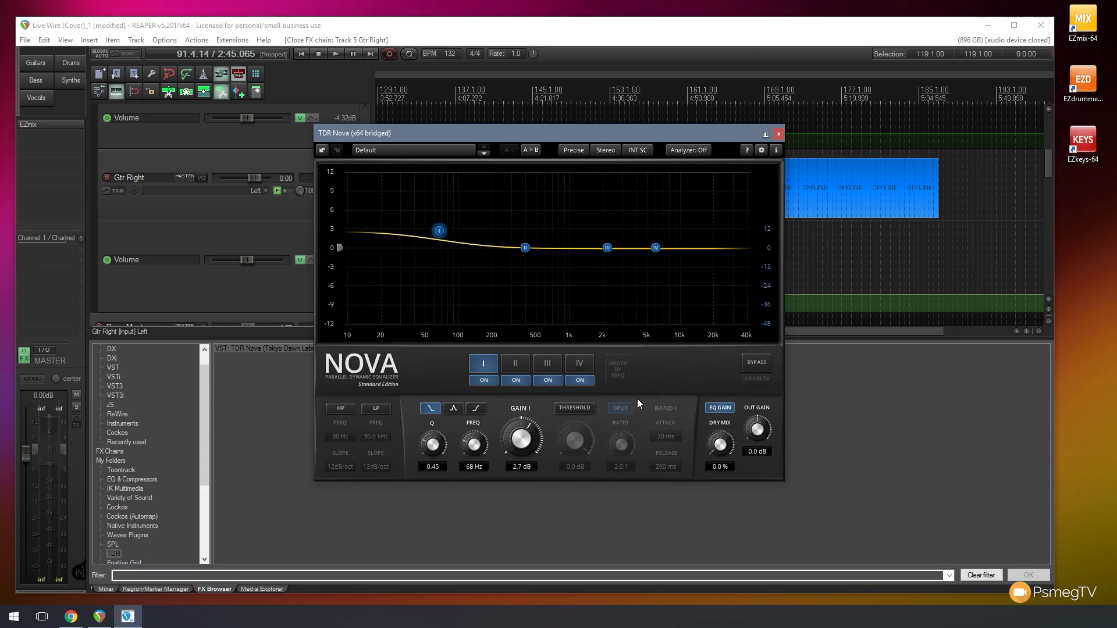
click(762, 366)
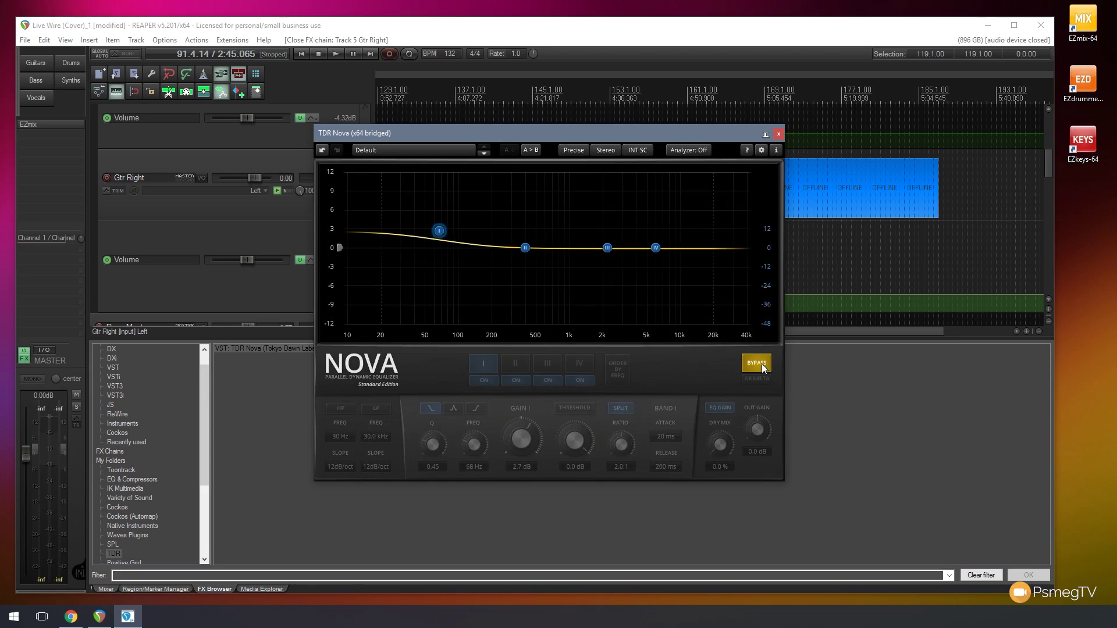
click(762, 364)
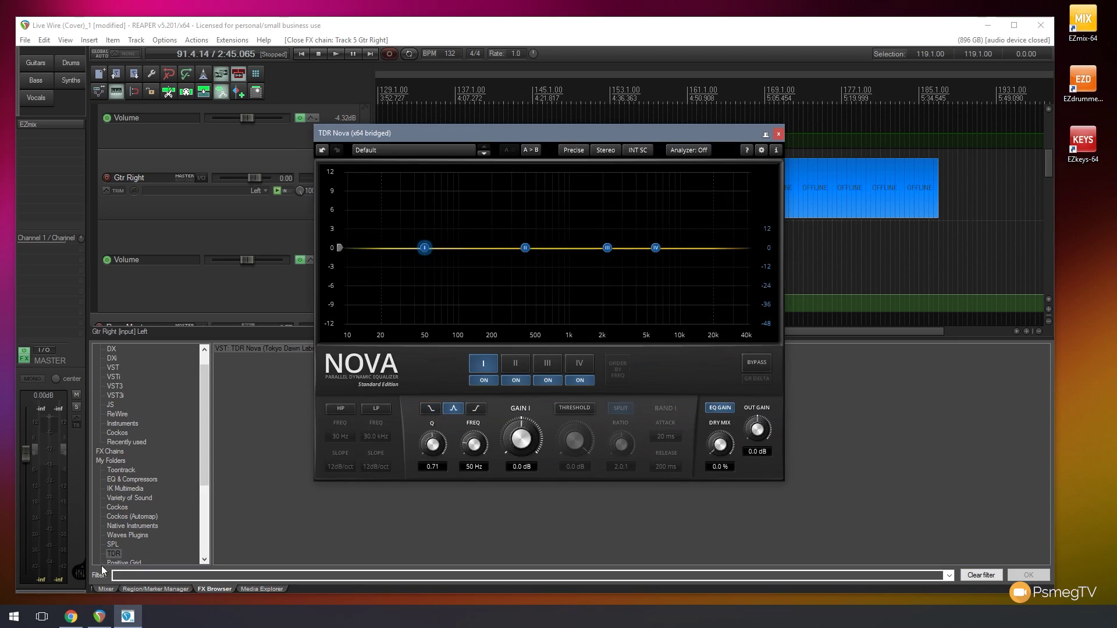
Step: Show the Mixer in the dock, reposition the Nova window, and start song playback
click(106, 589)
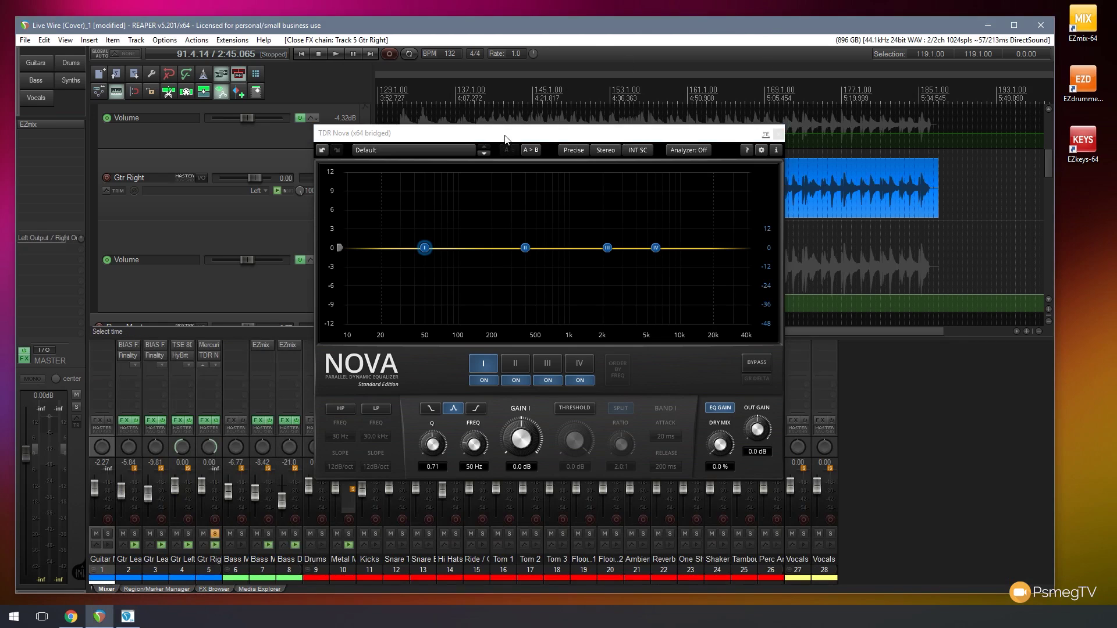
drag(349, 132, 459, 352)
click(394, 242)
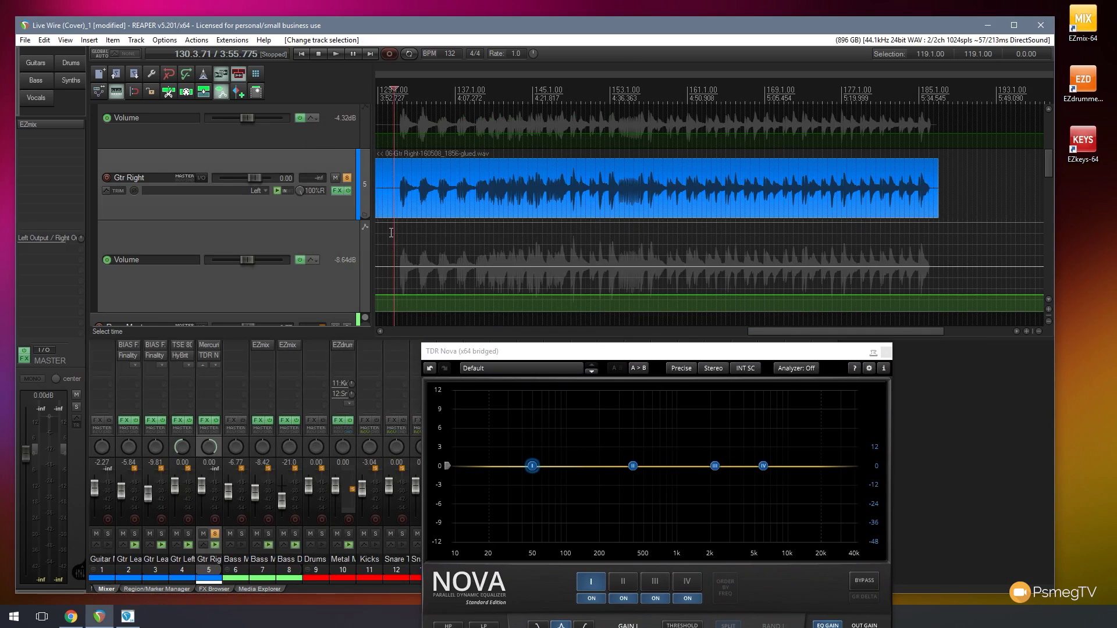
drag(584, 351, 508, 255)
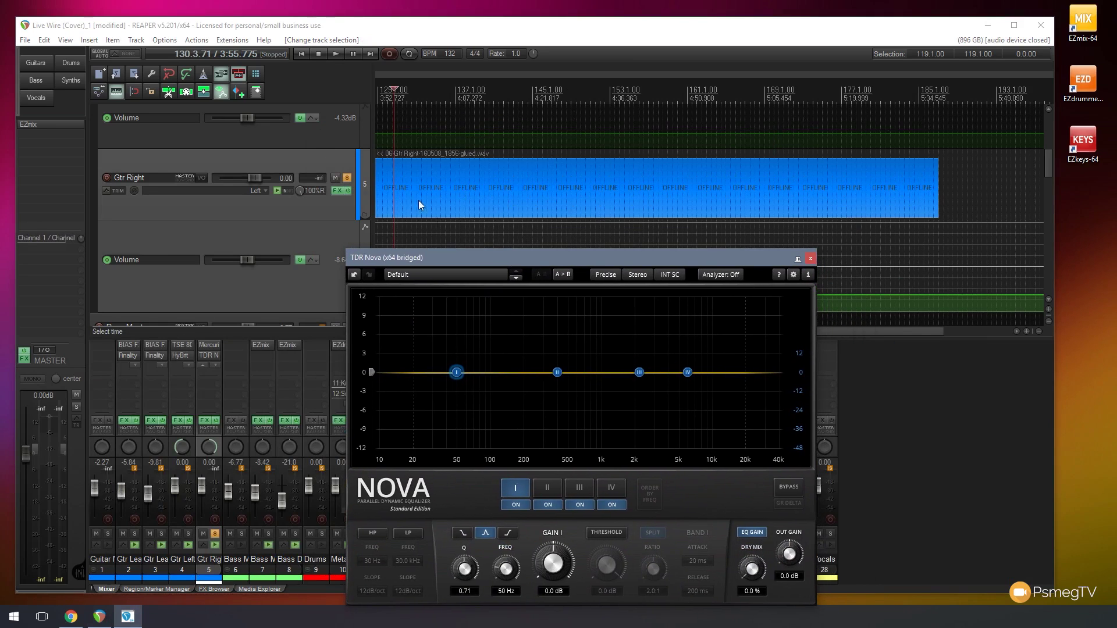
click(333, 54)
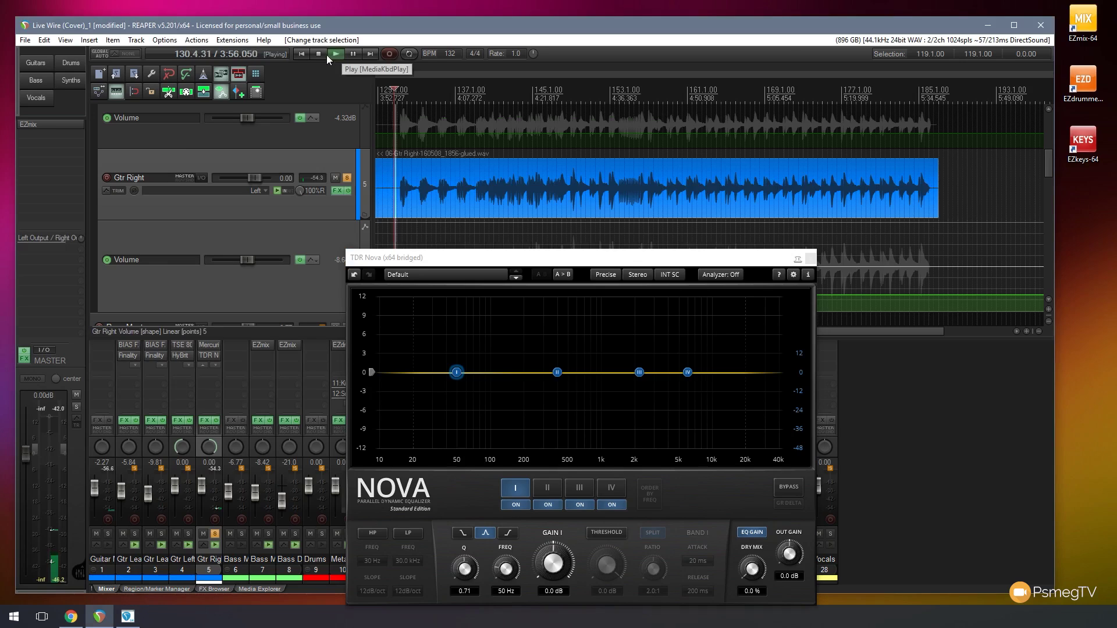
click(320, 56)
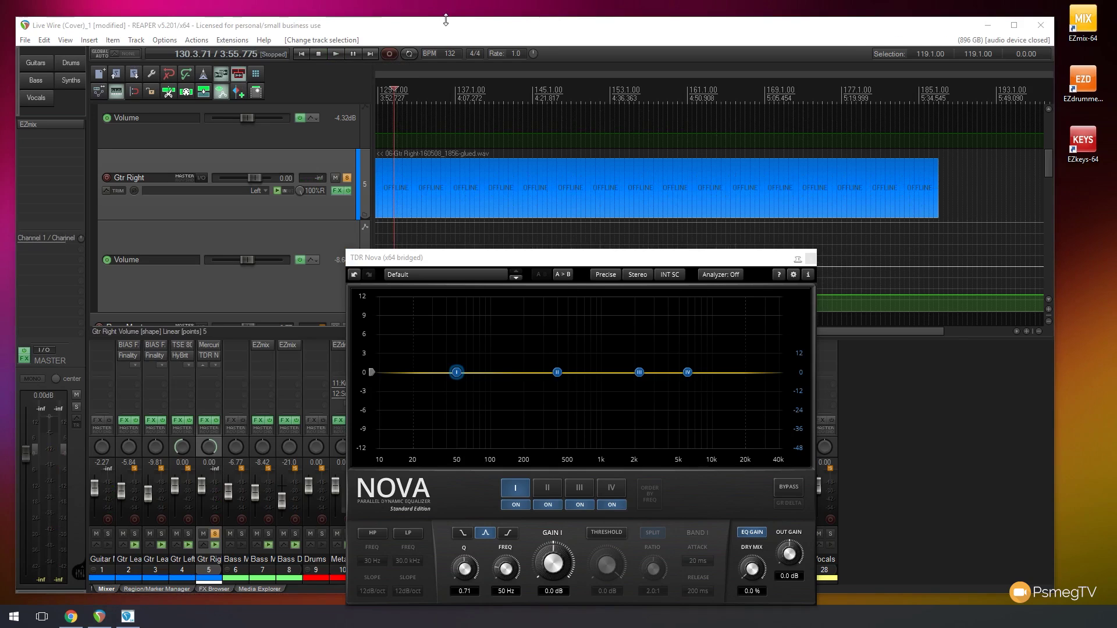
click(337, 54)
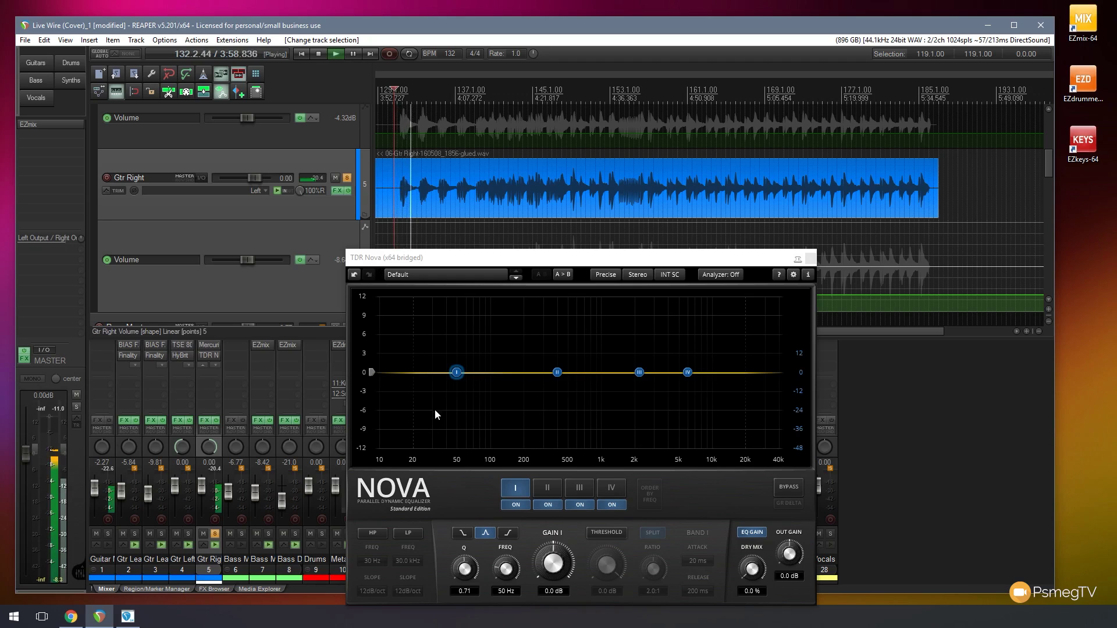
click(454, 375)
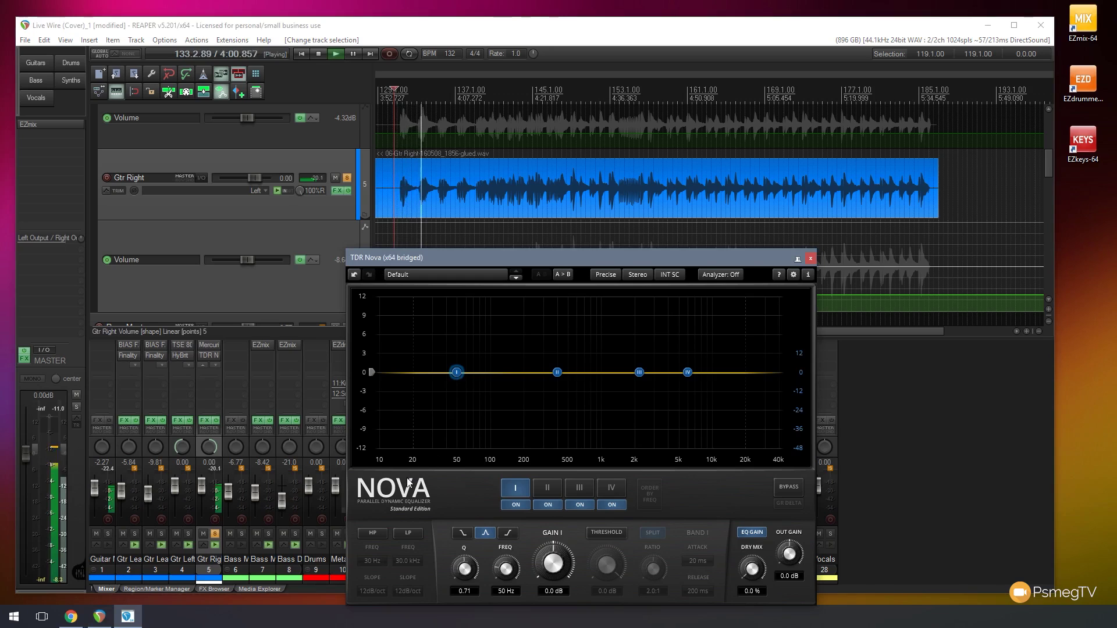
Step: Switch on Nova's high-pass filter at 50 Hz and select band III
click(371, 532)
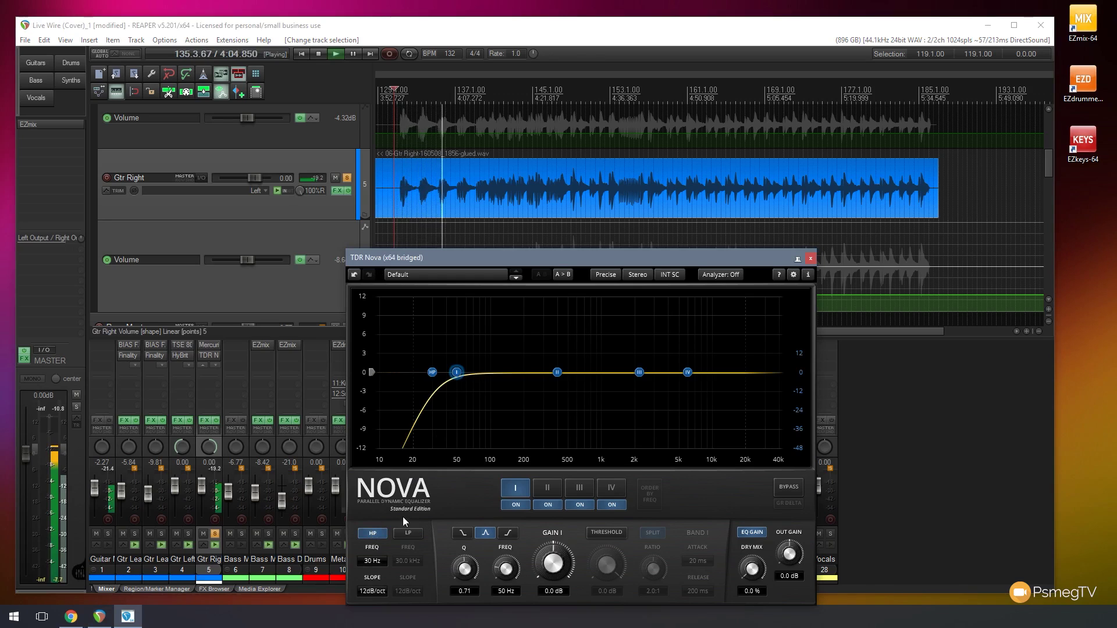
double_click(379, 562)
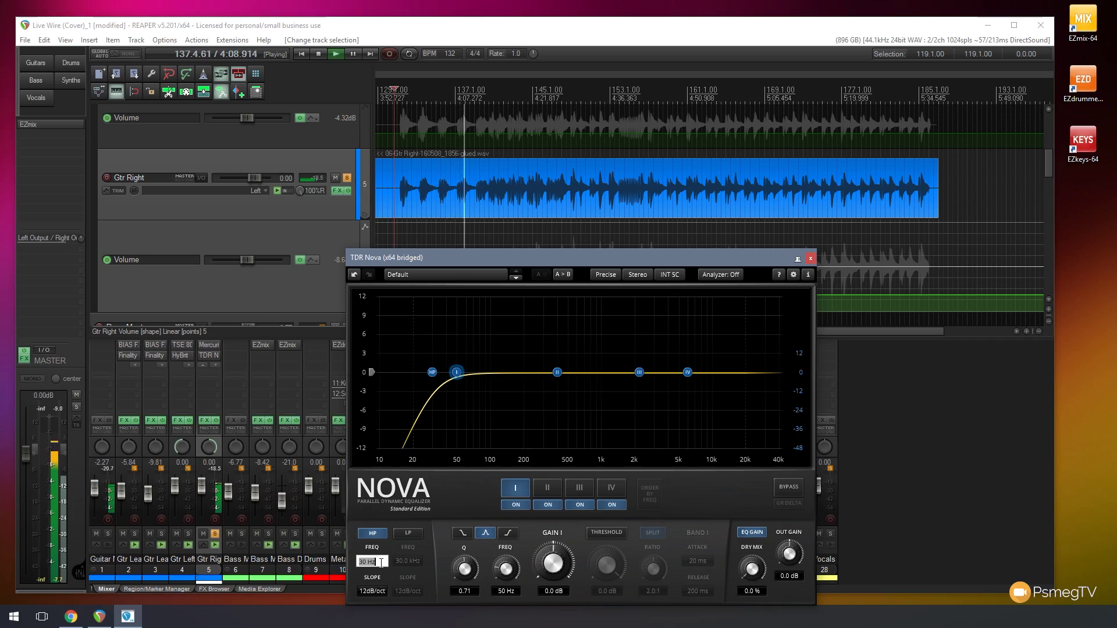
text(50)
key(Return)
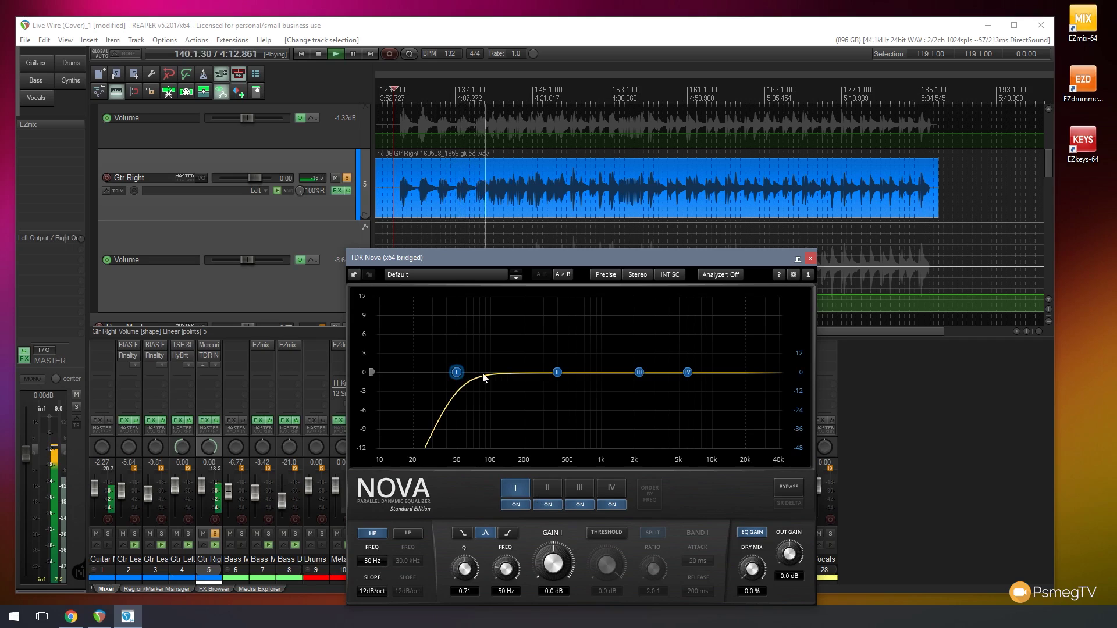
click(639, 372)
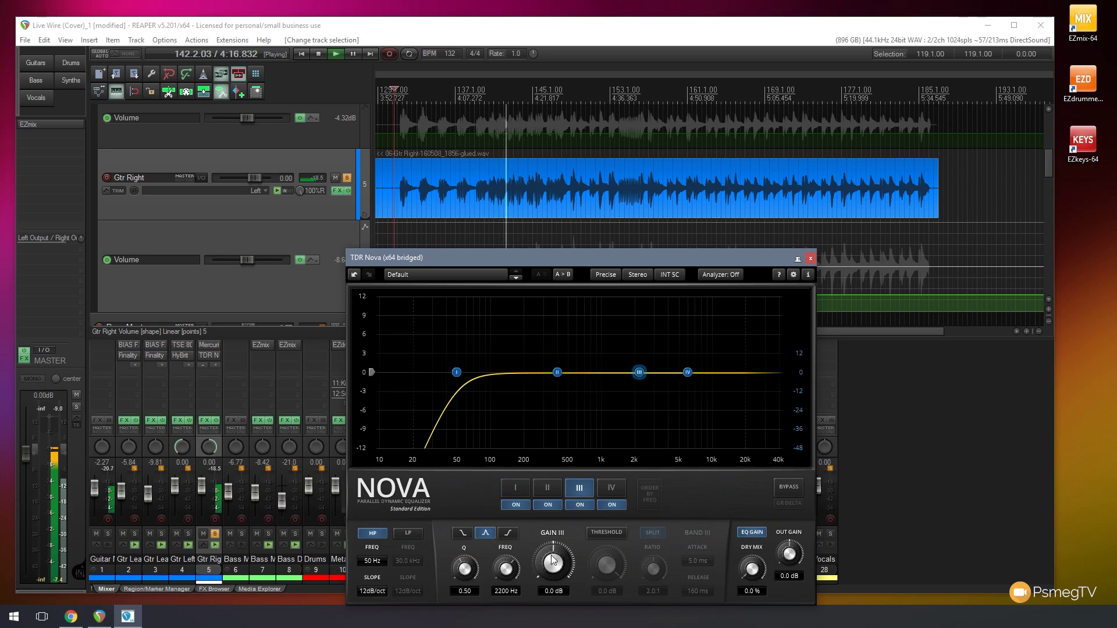
Step: Narrow band III into a sharp peak and pull it down into a cut near 2.5 kHz
scroll(552, 557, up, 2)
drag(635, 383, 633, 342)
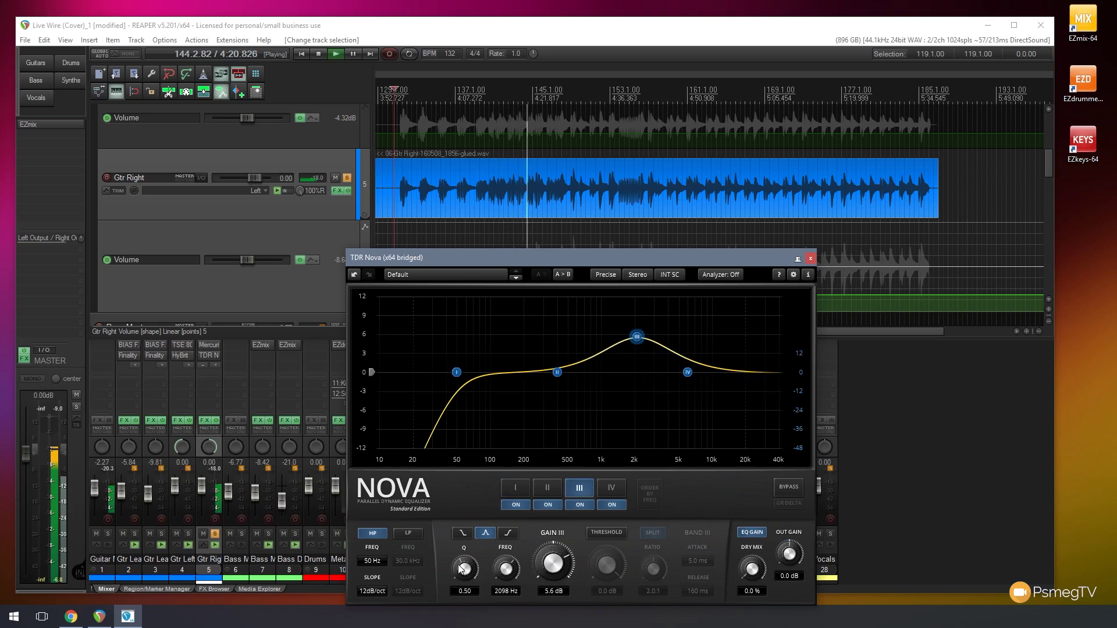
drag(465, 569, 460, 548)
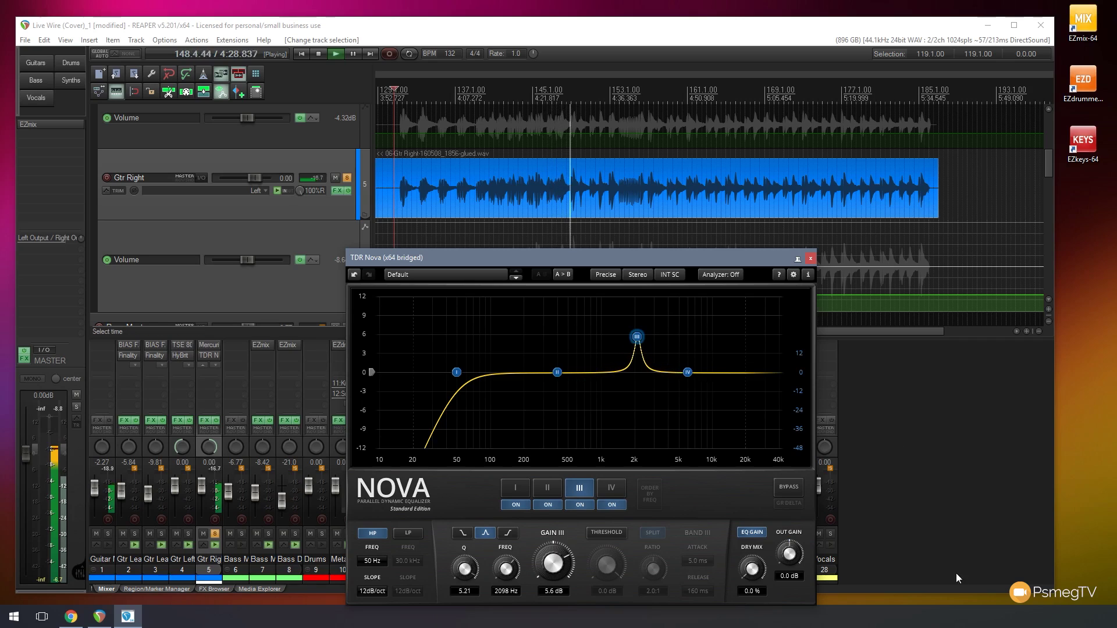
drag(638, 337, 640, 407)
Step: Narrow band II to Q 6.00 and sweep it into a -3.1 dB cut at 1286 Hz
click(558, 373)
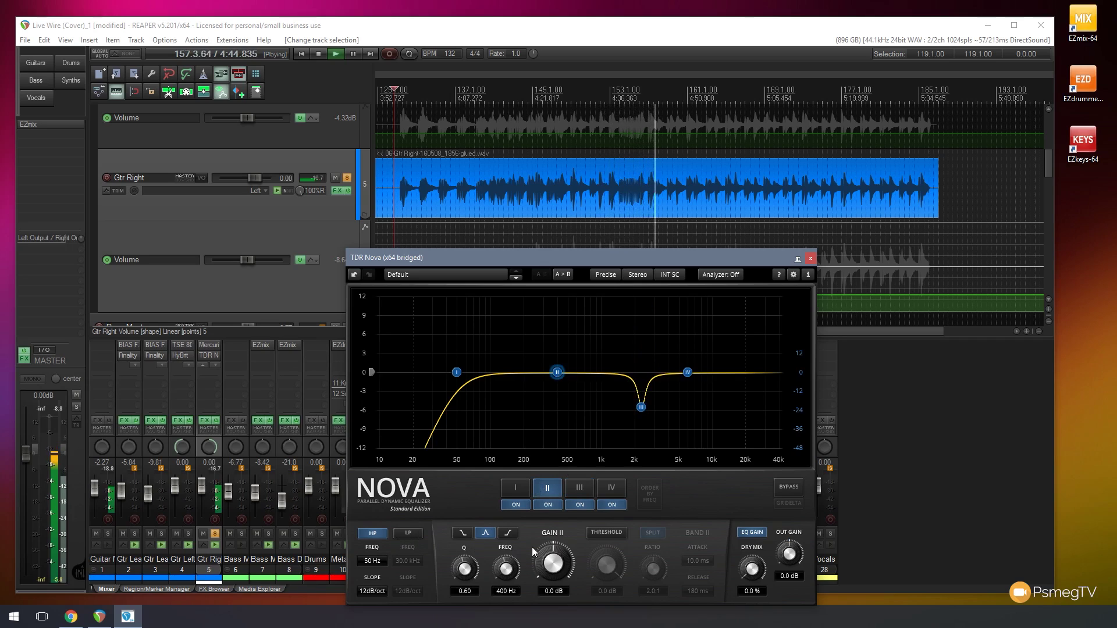
drag(562, 378, 563, 325)
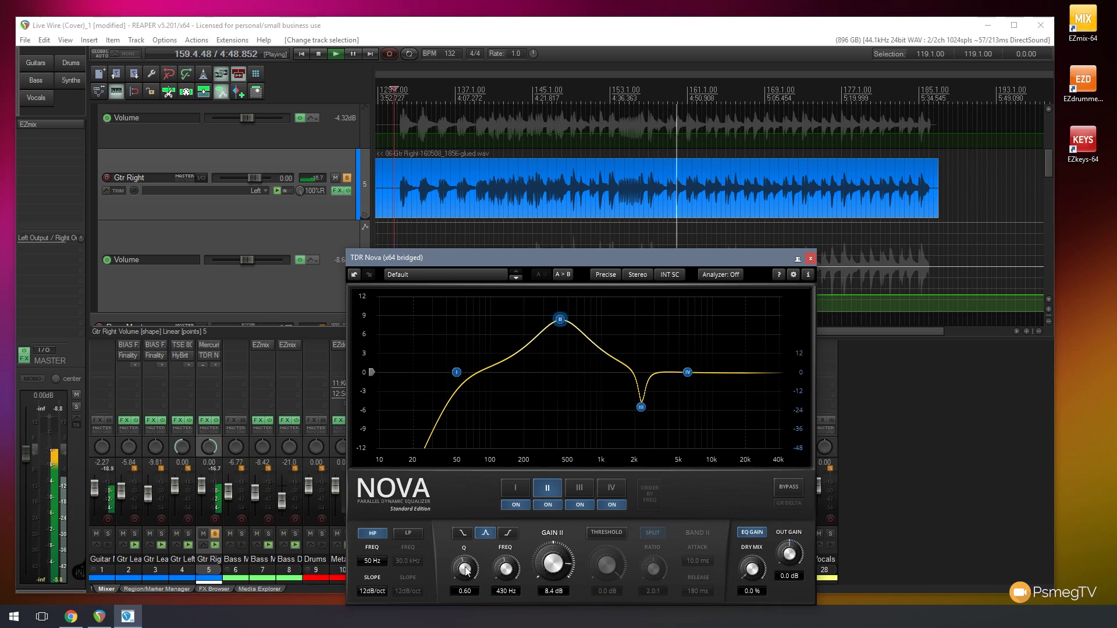
drag(465, 572, 465, 506)
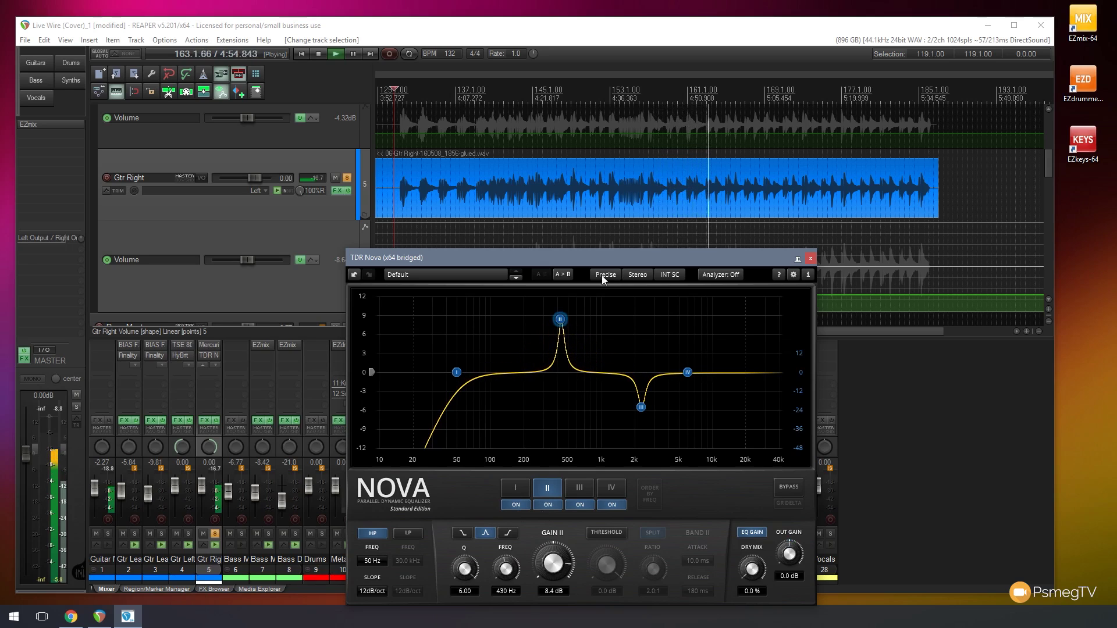
drag(561, 319, 615, 401)
Step: Turn on Nova's low-pass filter at 19.5 kHz with a 6 dB/oct slope
click(687, 373)
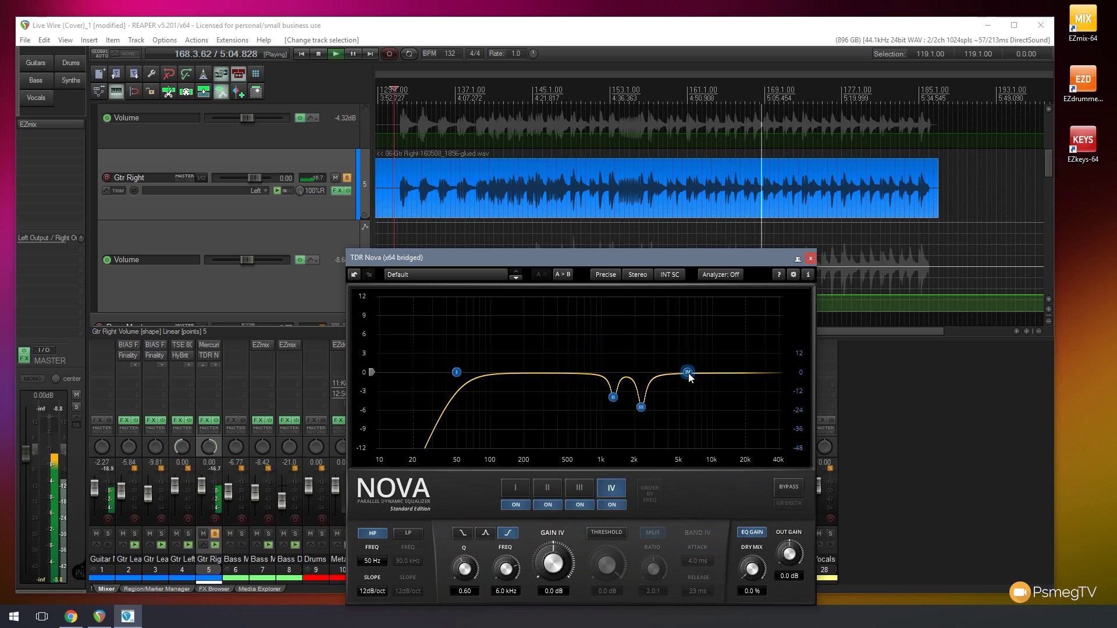
click(408, 533)
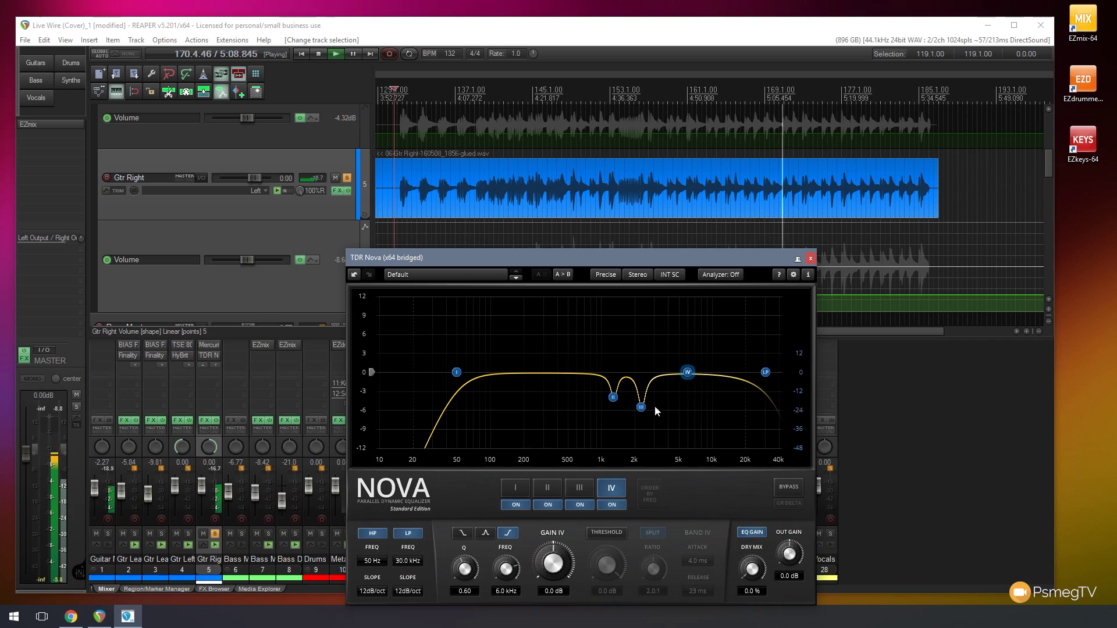
drag(766, 372, 742, 379)
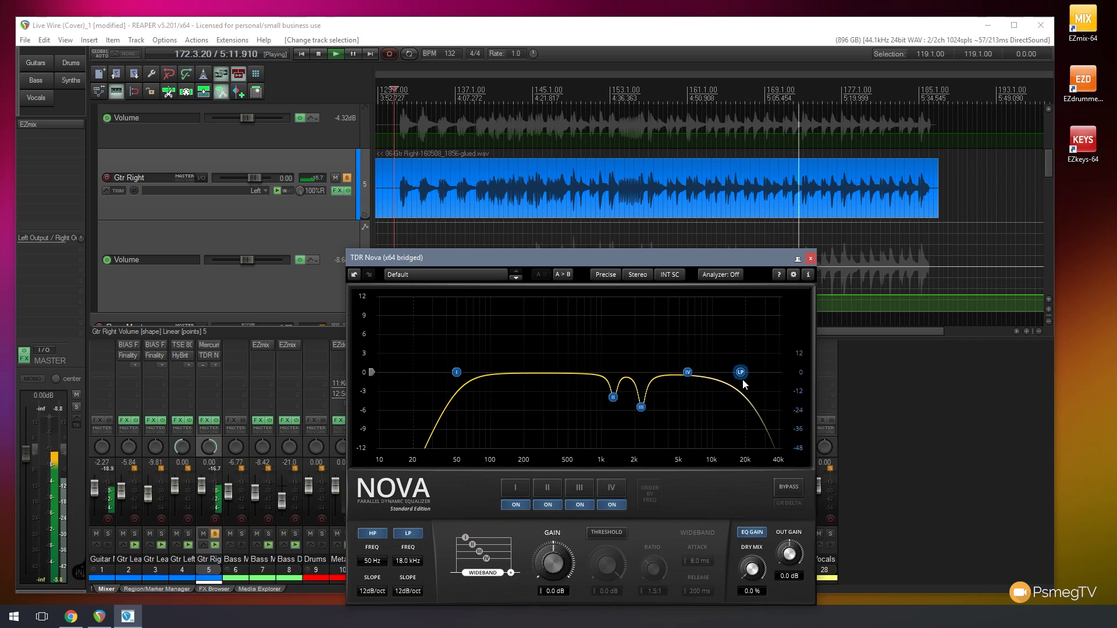
click(406, 592)
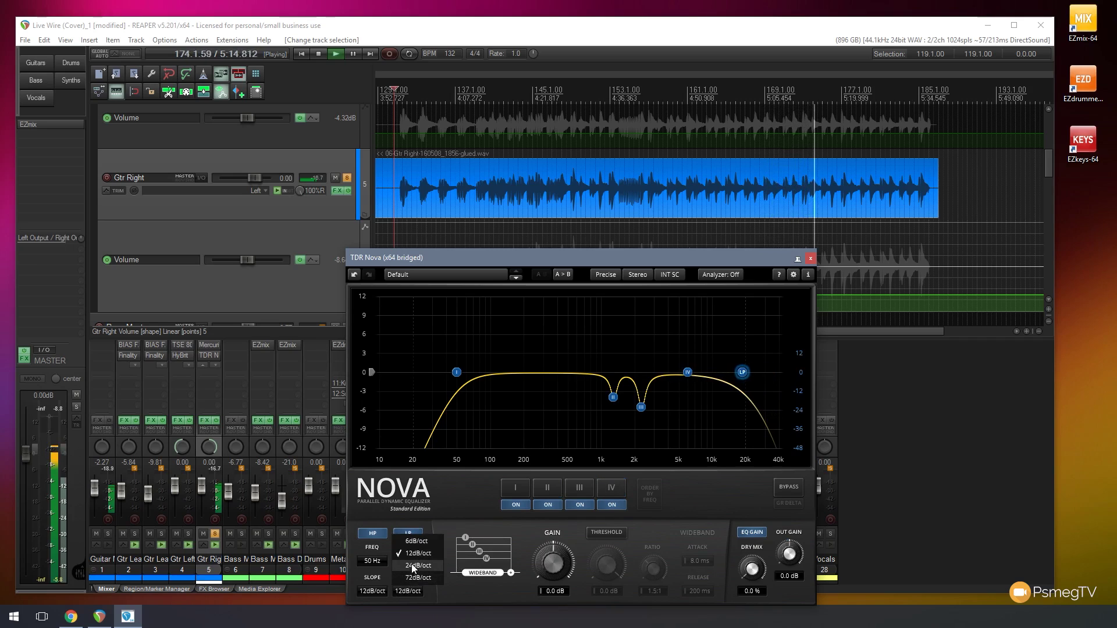
click(416, 542)
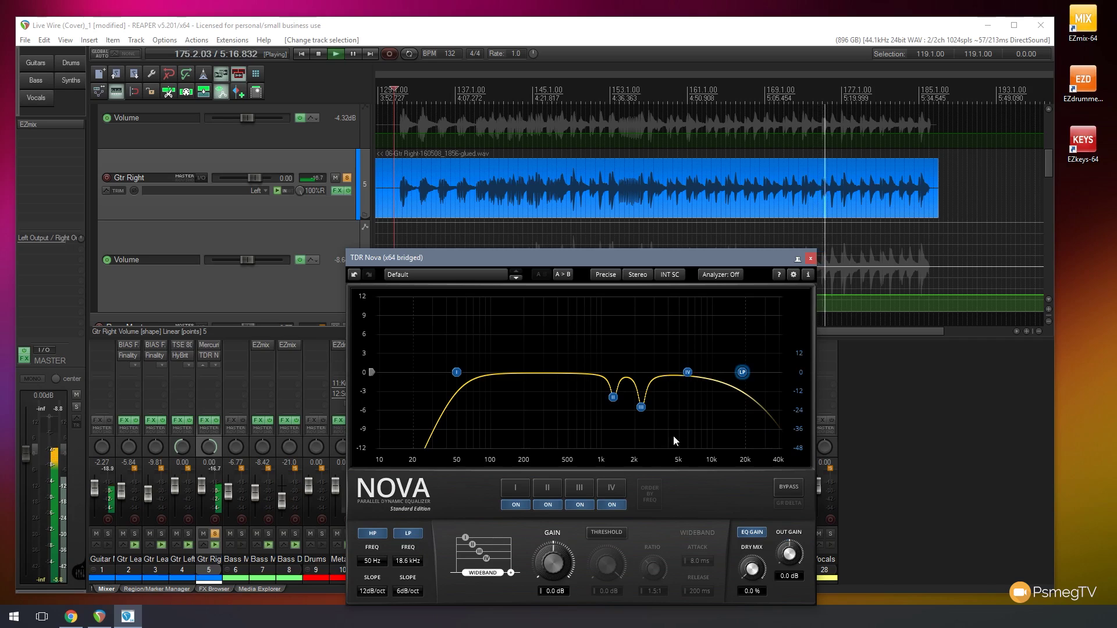
Step: Switch off bands IV and I and lower the low-pass cutoff to 14.9 kHz
click(611, 504)
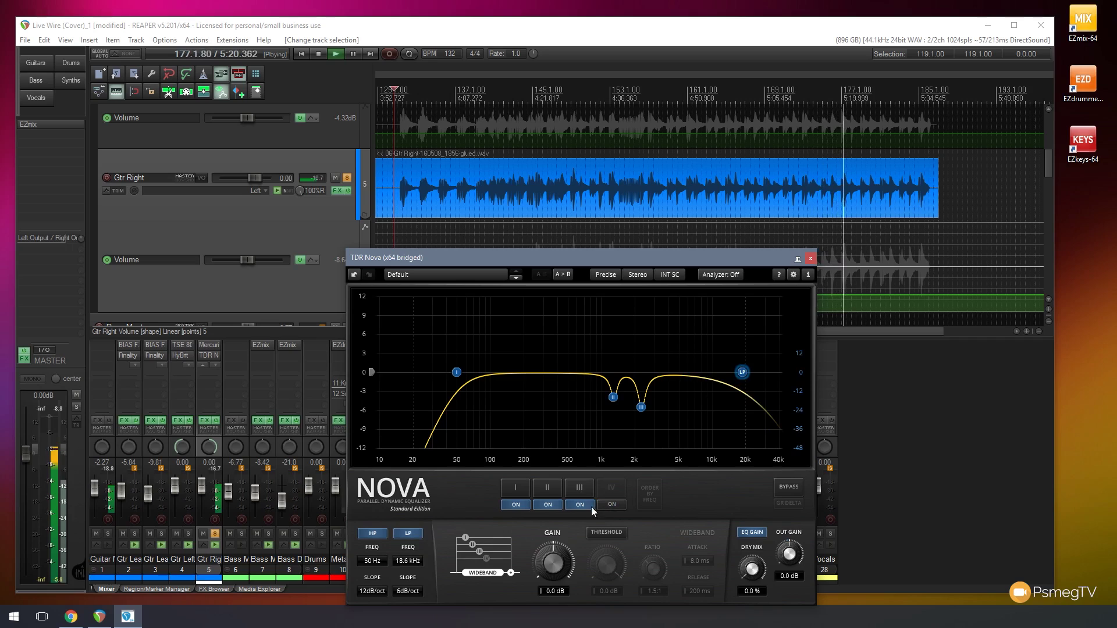
click(521, 508)
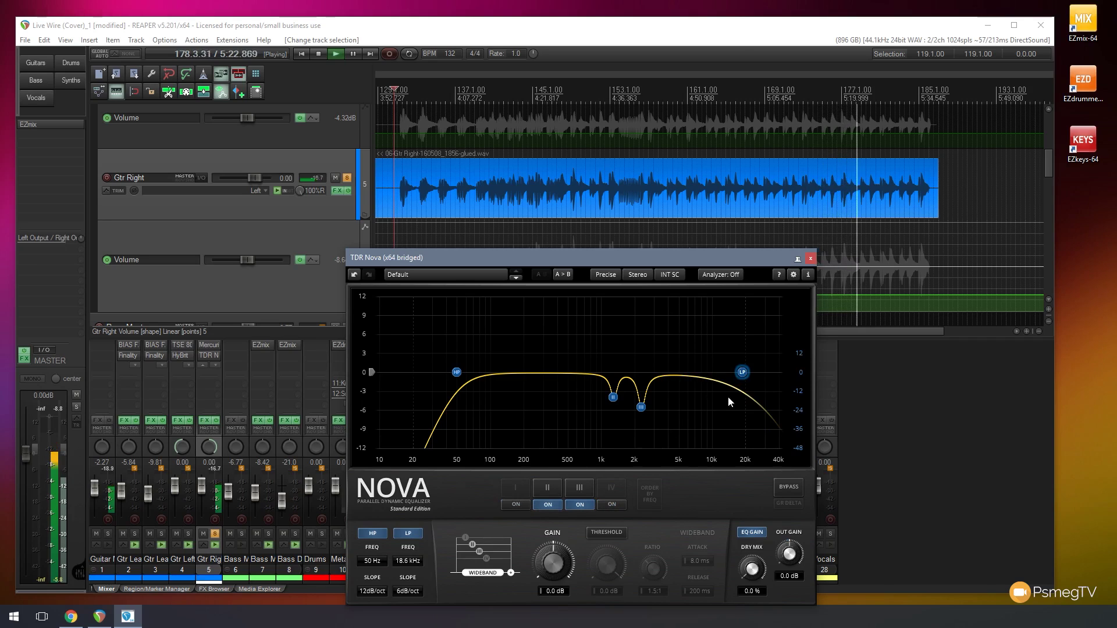
mouse_move(742, 374)
mouse_down()
mouse_move(746, 361)
mouse_move(731, 363)
mouse_up()
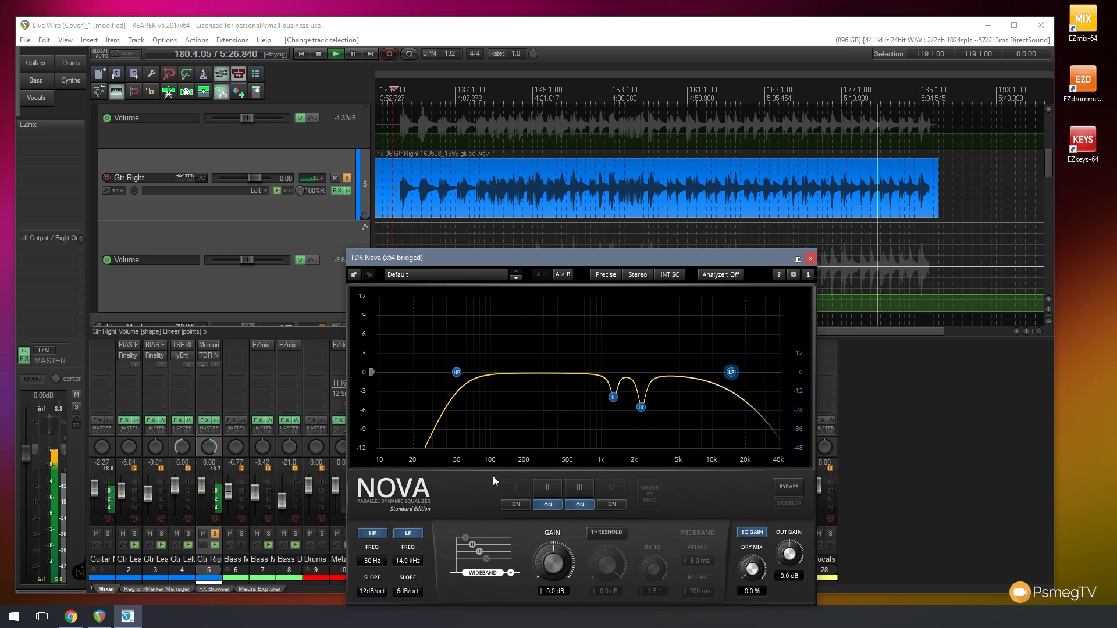
Step: Compare the bypassed and processed guitar, then lower the output gain to -4.7 dB
click(791, 487)
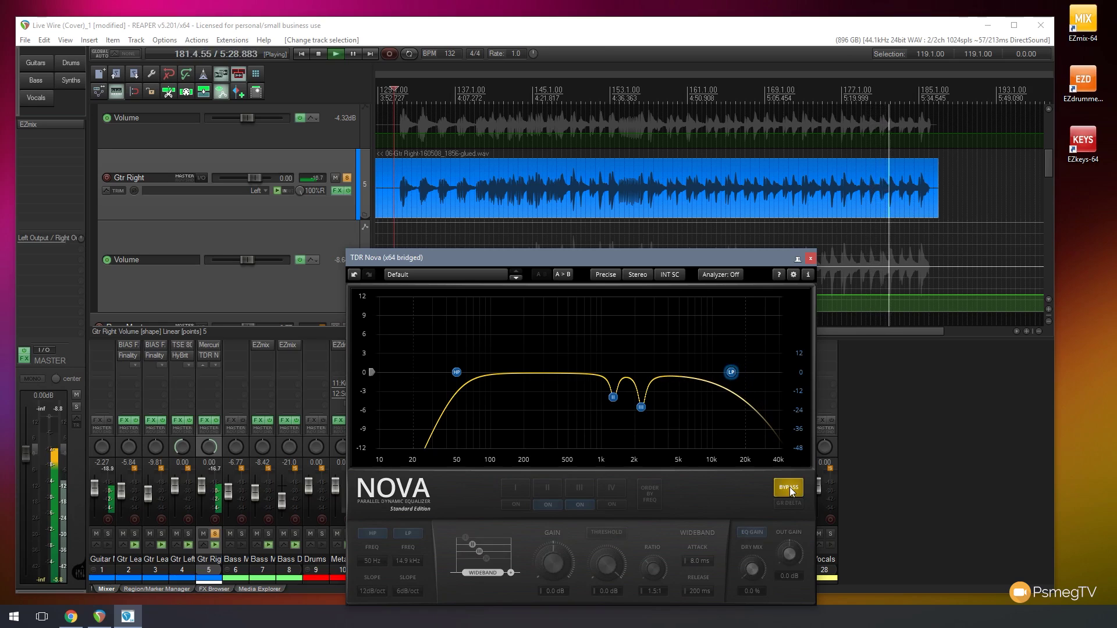
click(790, 487)
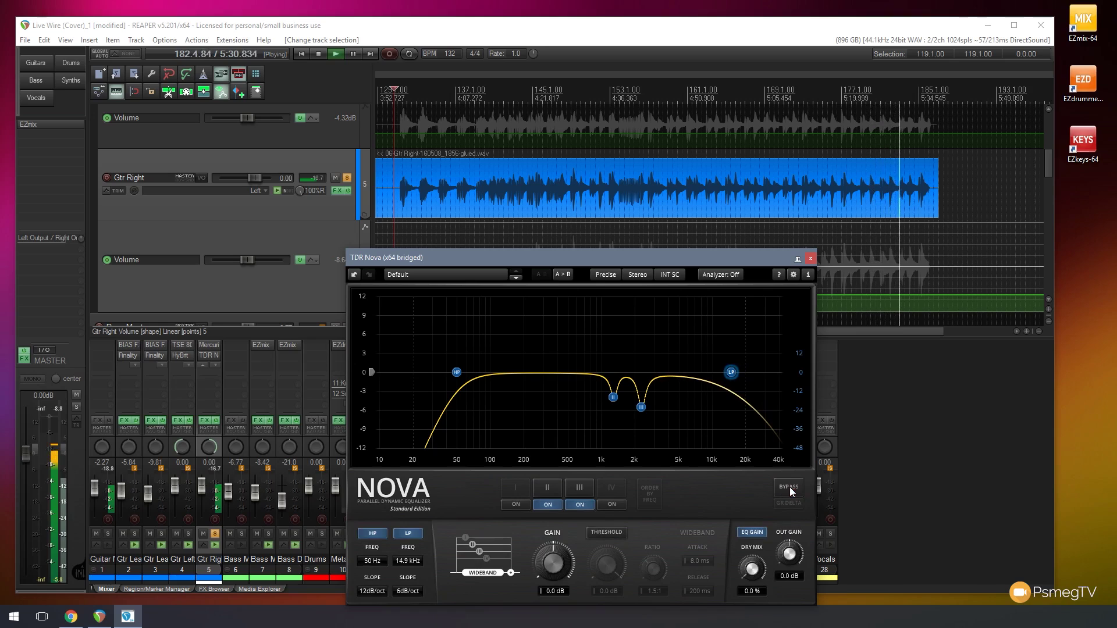
mouse_move(789, 554)
mouse_down()
mouse_move(789, 524)
mouse_move(789, 576)
mouse_up()
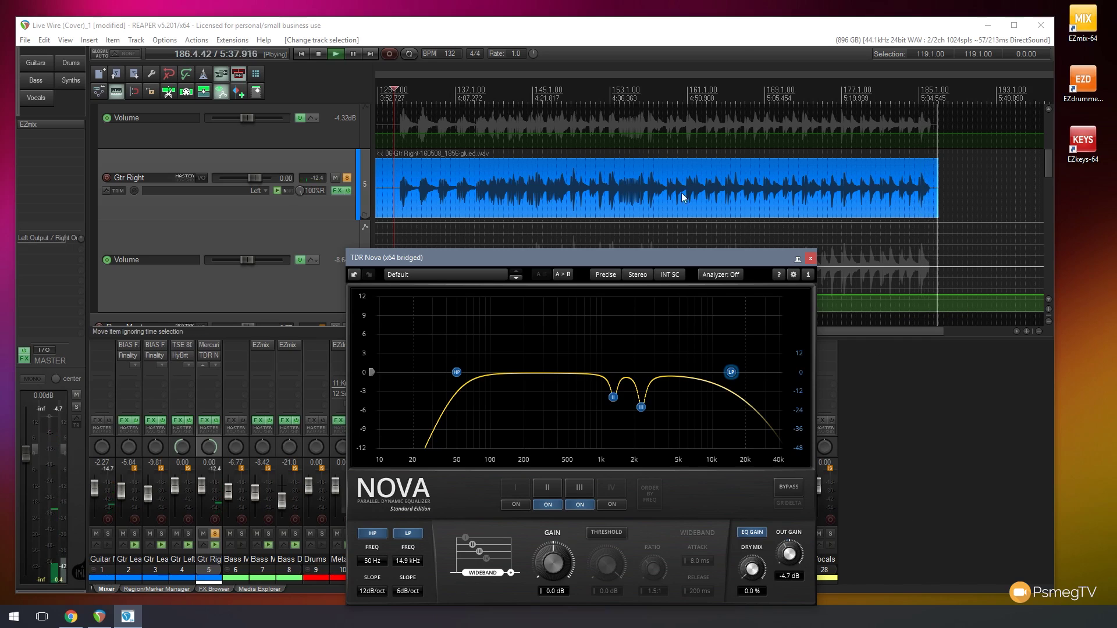
Step: Restart playback from a new position and raise Nova's output gain back to 0.1 dB
key(space)
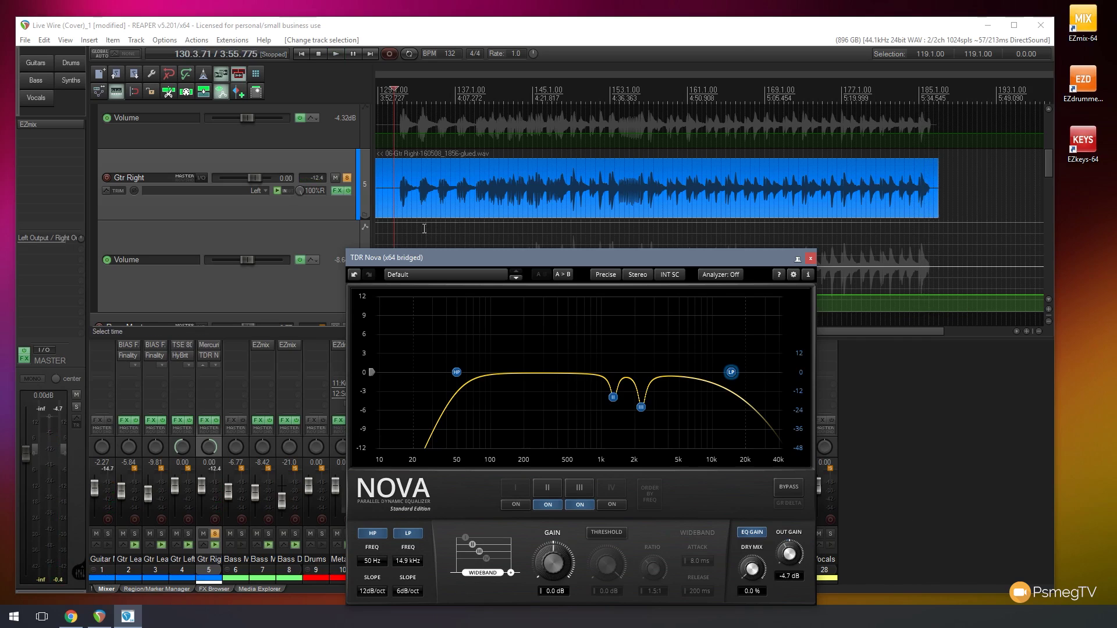
click(425, 228)
key(space)
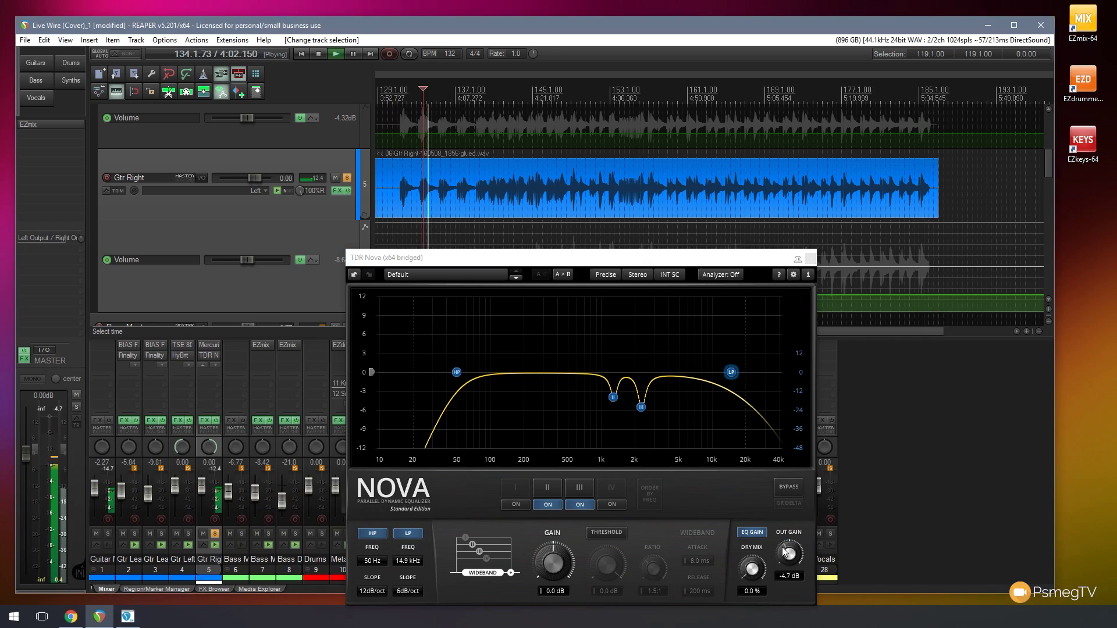
mouse_move(786, 553)
mouse_down()
mouse_move(786, 575)
mouse_move(786, 533)
mouse_up()
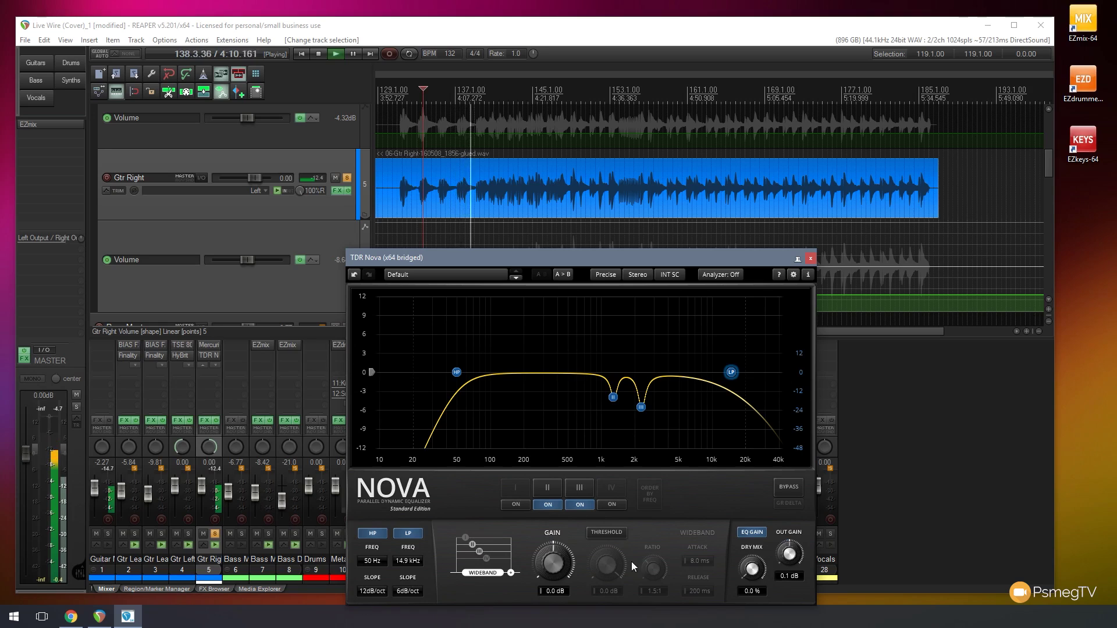
Step: Show band III's settings (Q 5.21, 2280 Hz, -5.5 dB) and stop playback
click(642, 407)
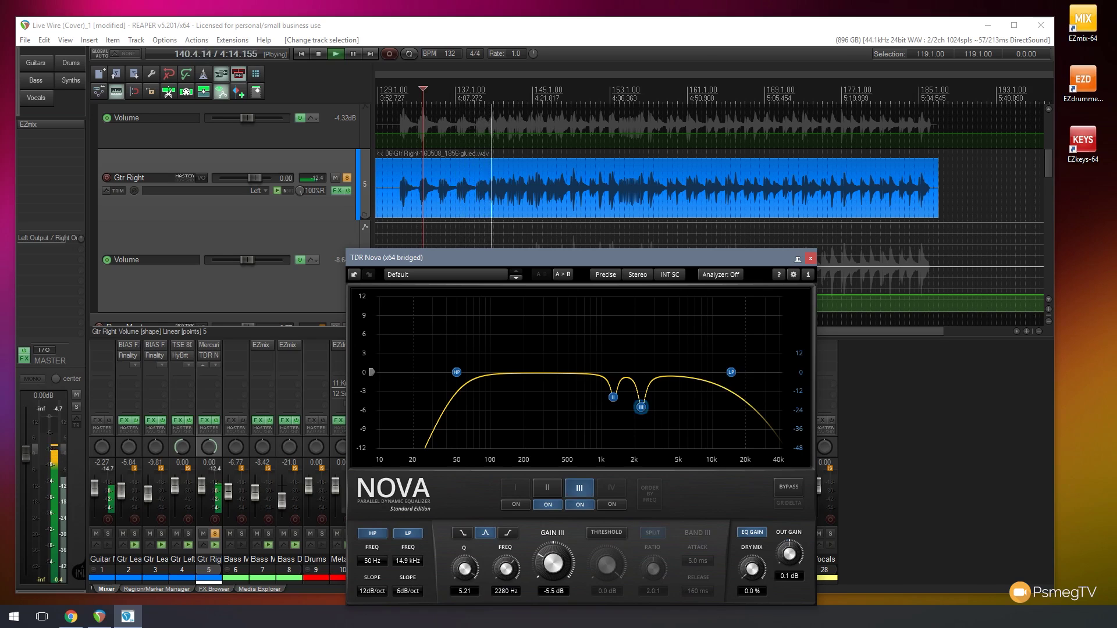
click(317, 54)
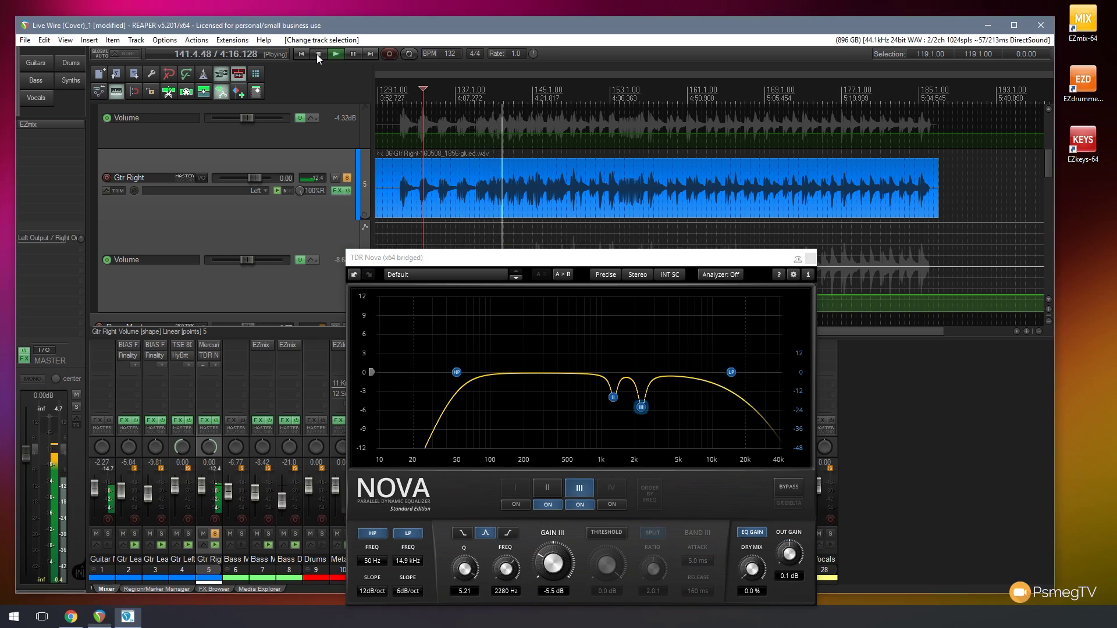
click(517, 262)
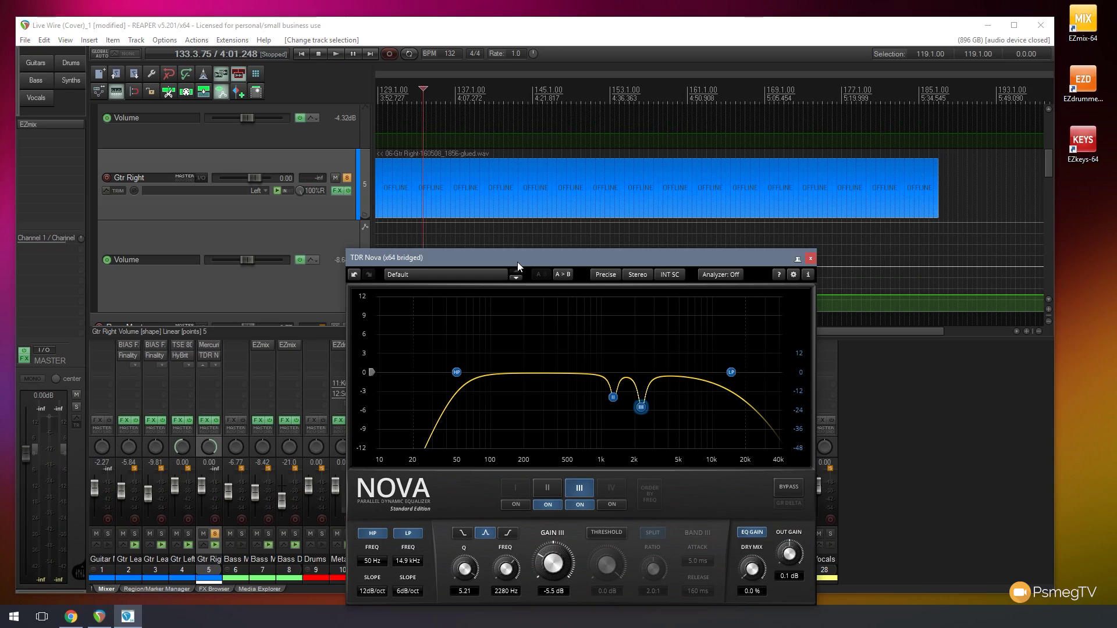
Step: Move the Nova window higher so more mixer track strips show below it
drag(518, 262, 523, 158)
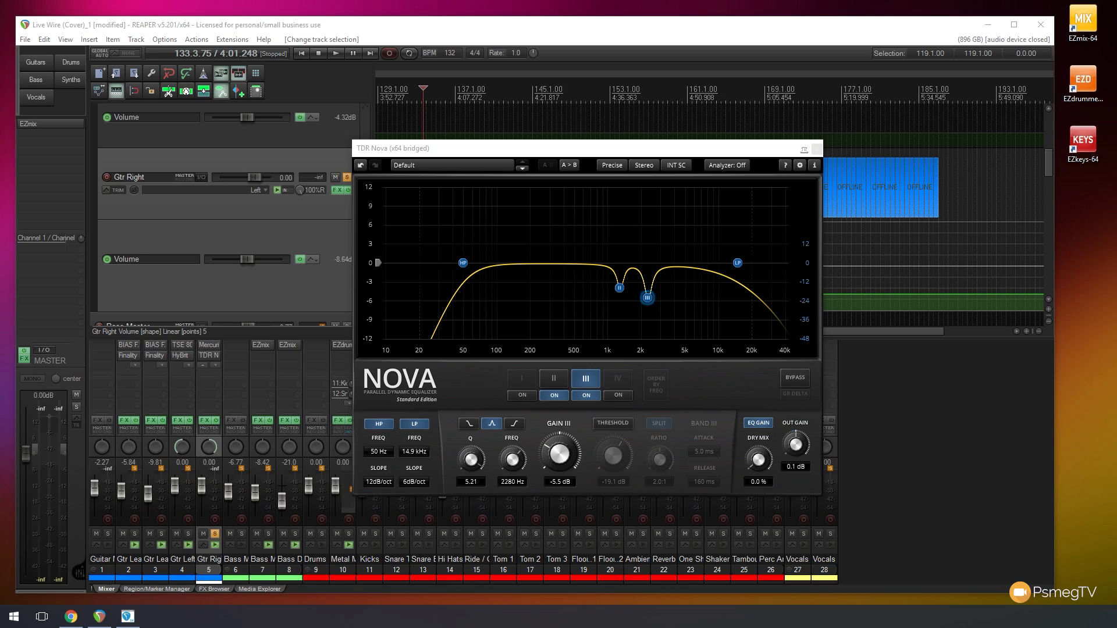
Step: Enable dynamics on band III during playback: ratio 1.4:1, attack 1.0 ms, threshold -23.1 dB
click(496, 379)
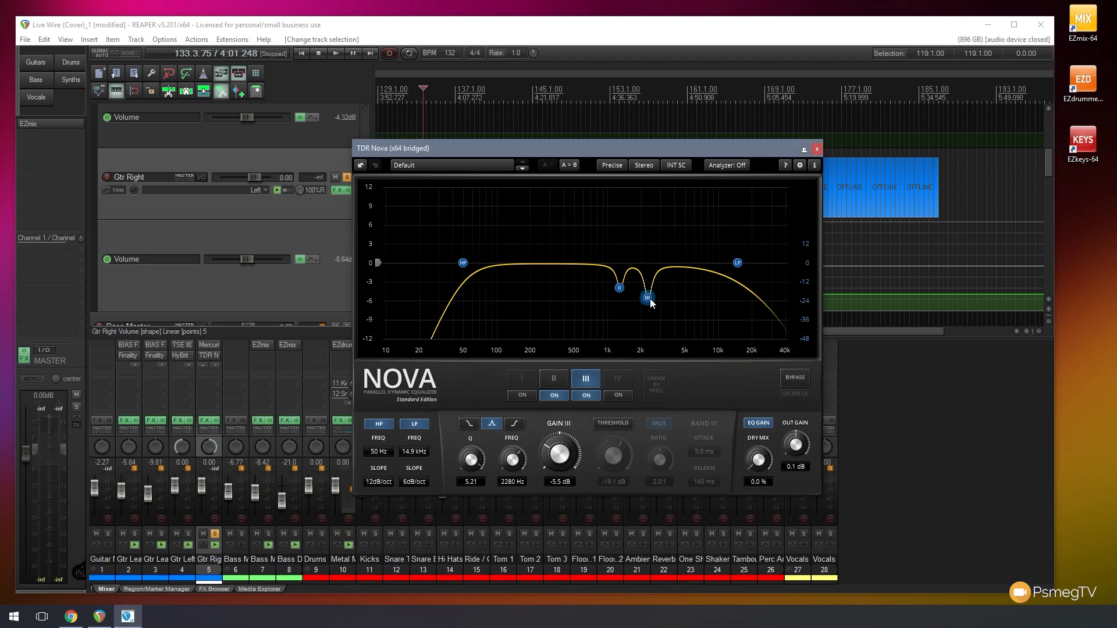
click(619, 424)
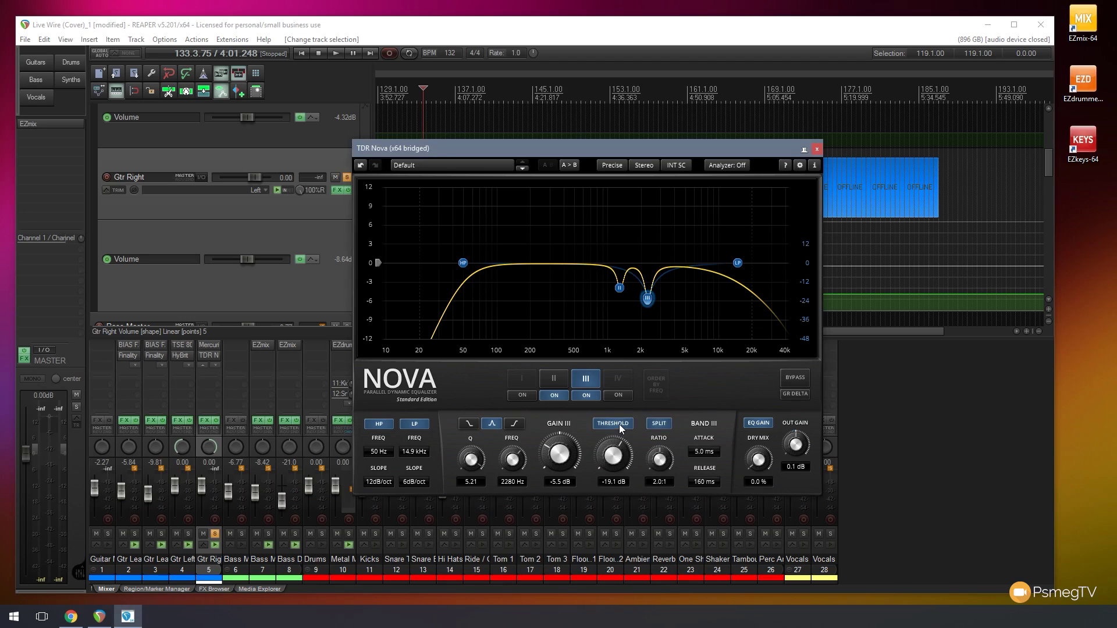
click(336, 53)
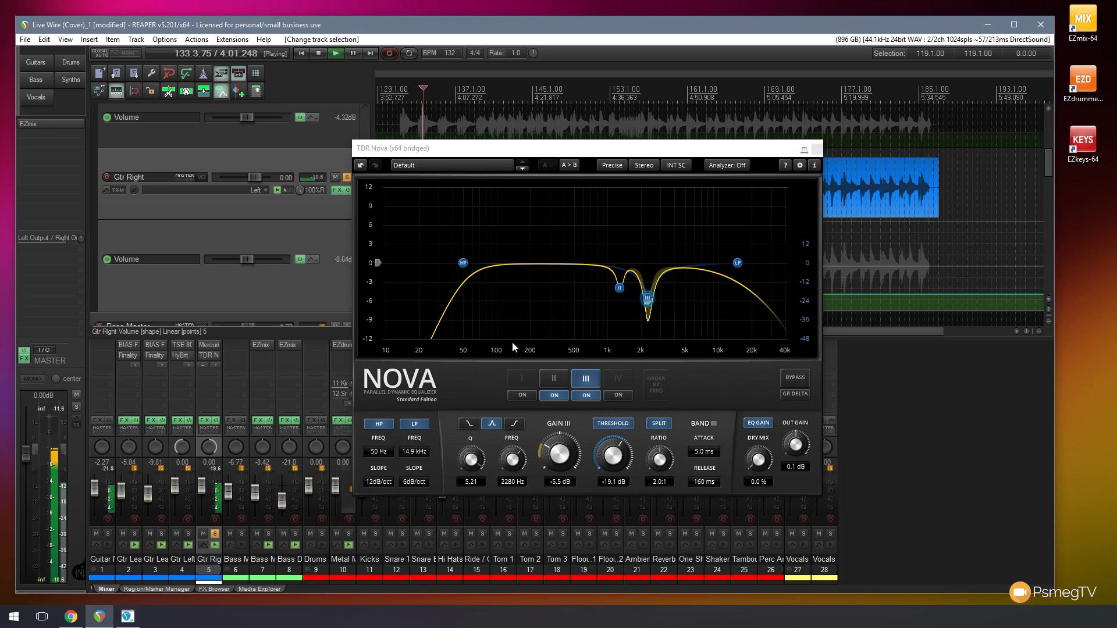
click(612, 451)
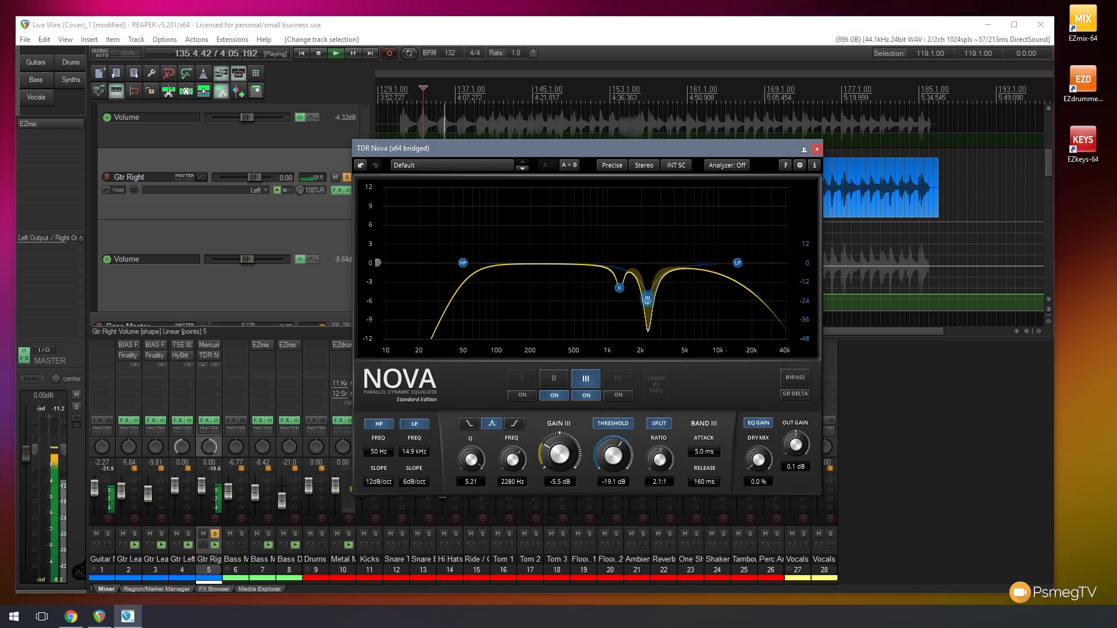
drag(659, 460, 613, 462)
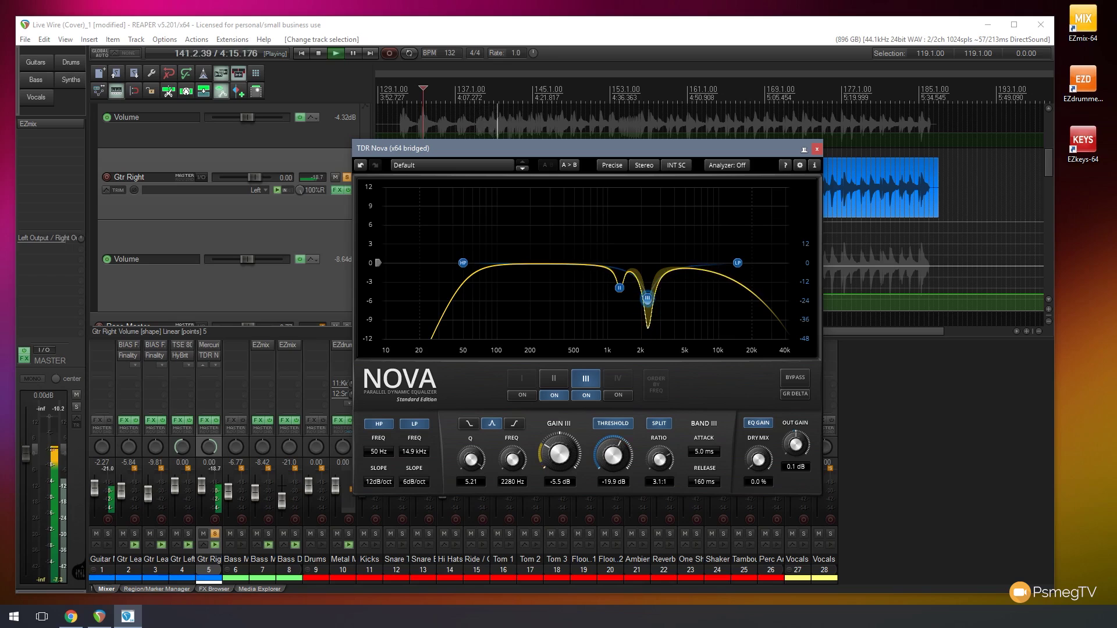
double_click(706, 453)
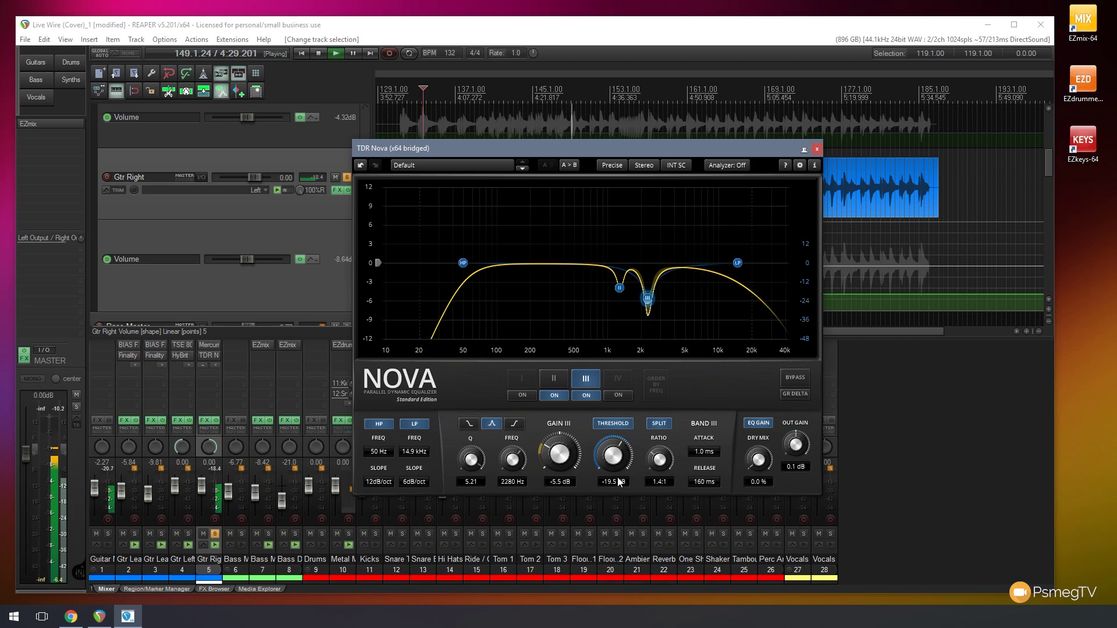
drag(620, 482, 620, 504)
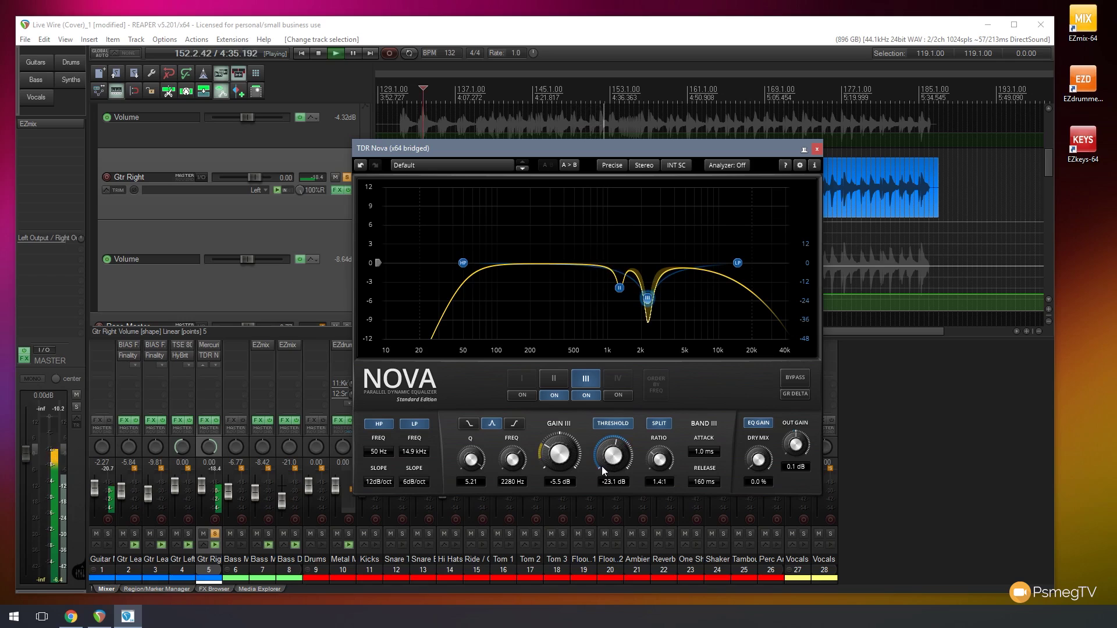
Step: A/B the EQ, blend in 16% dry signal, deepen band III to -6.6 dB, then stop playback
click(799, 379)
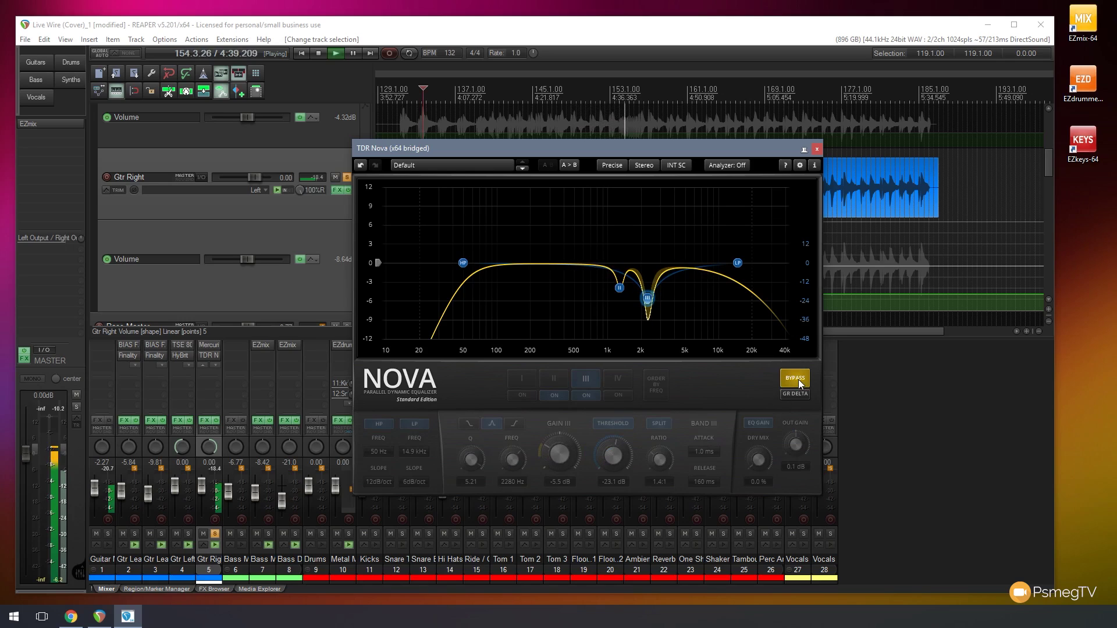
click(799, 379)
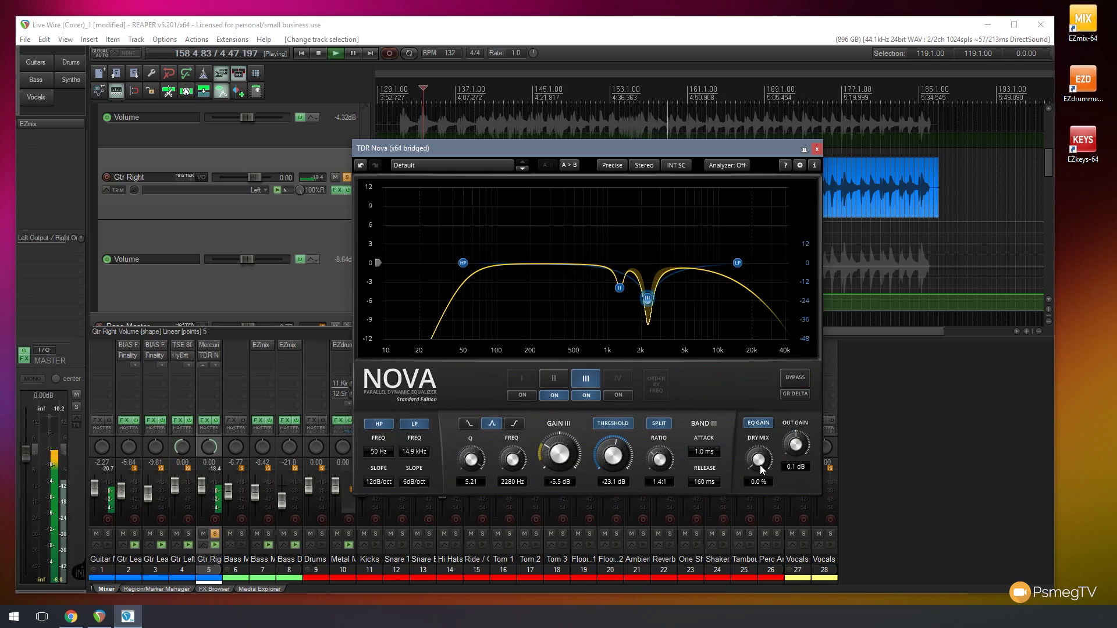
drag(761, 469, 761, 460)
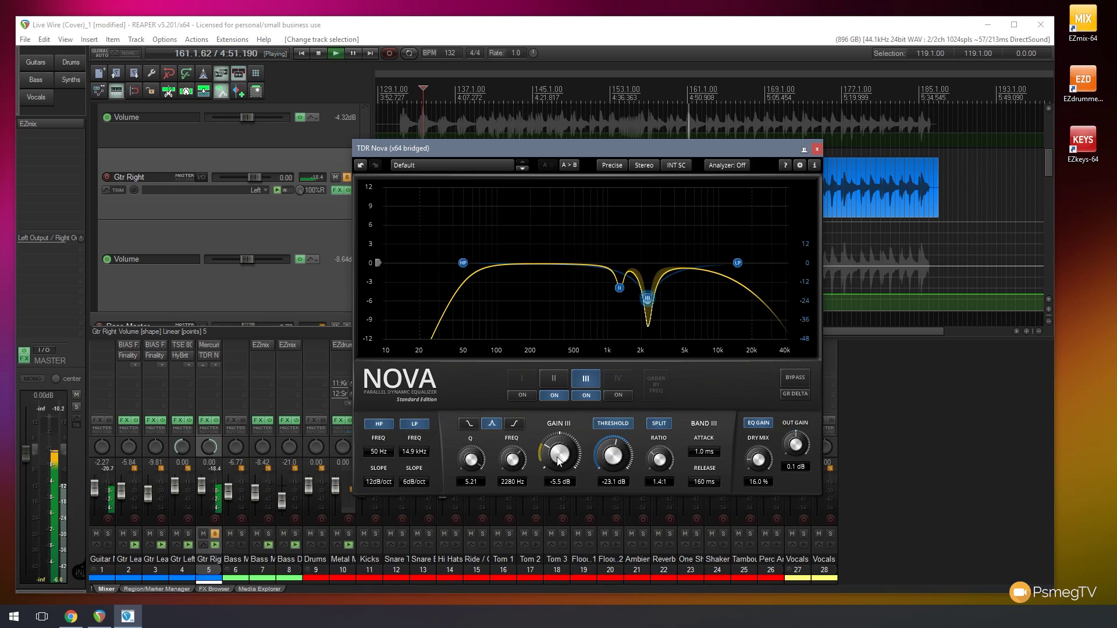
drag(557, 461, 558, 463)
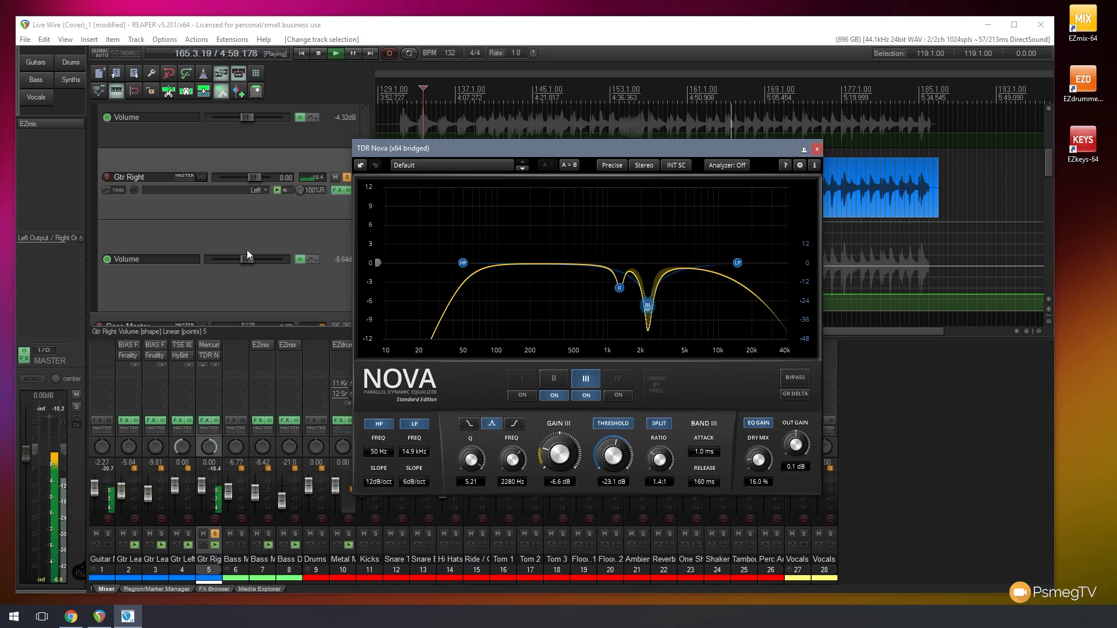
click(319, 53)
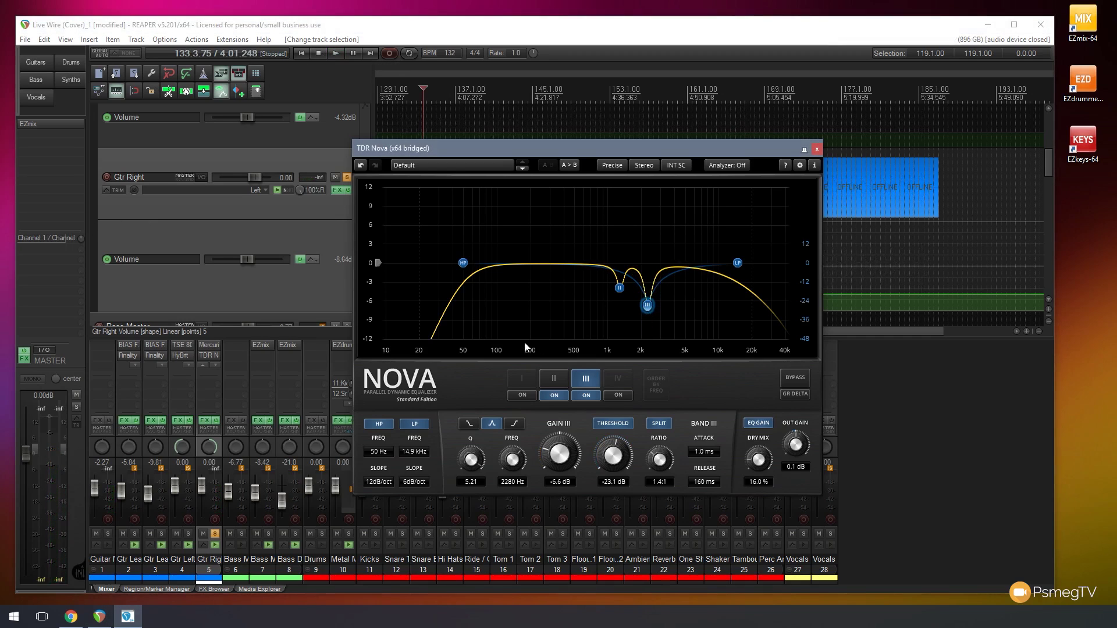